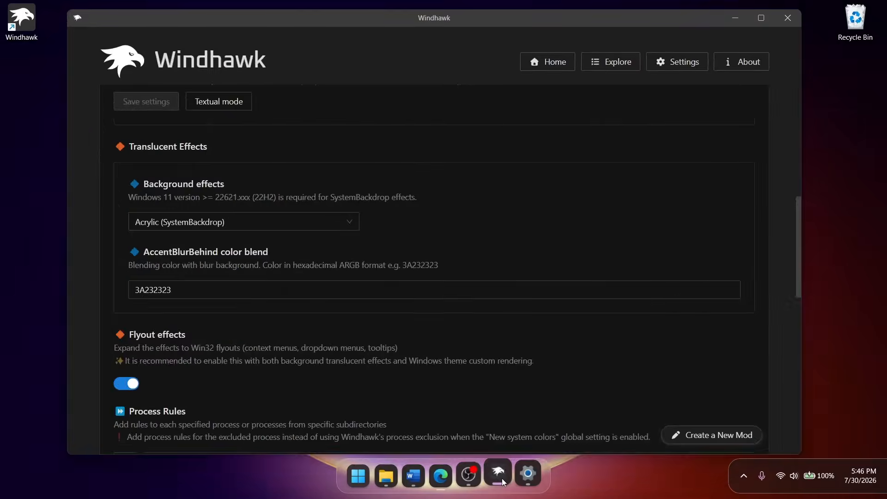
# Step: Minimize Windhawk and preview the translucent styling in Settings and File Explorer, browsing the Srec and New Recording folders
pyautogui.click(500, 477)
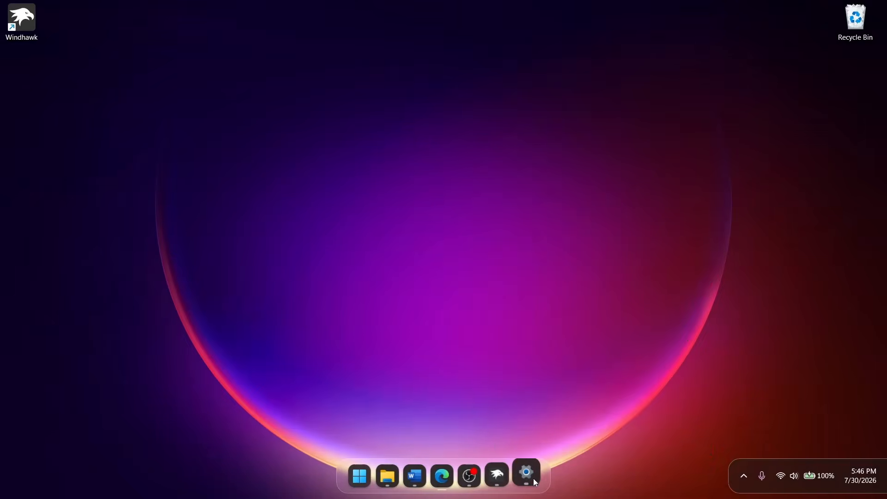
pyautogui.click(531, 478)
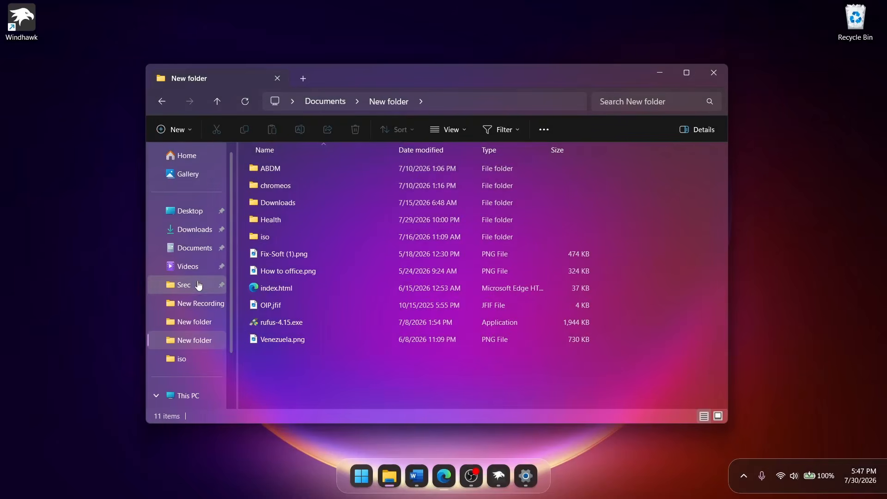
pyautogui.click(190, 285)
pyautogui.click(188, 306)
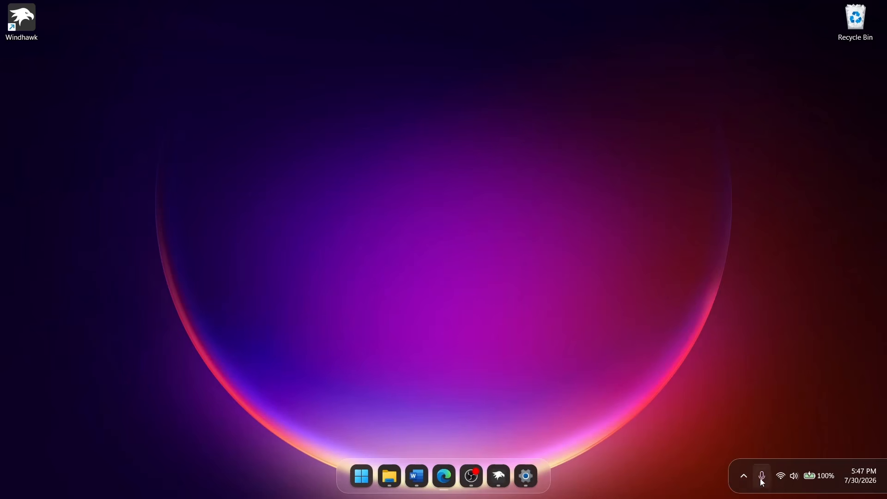
# Step: Open and close the hidden tray icons, quick settings and notification center to inspect their styling
pyautogui.click(745, 478)
pyautogui.click(745, 478)
pyautogui.click(825, 477)
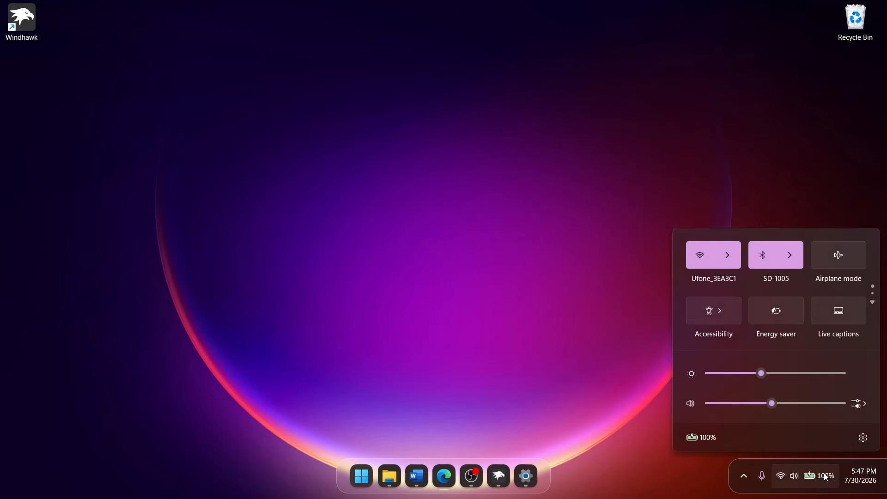
pyautogui.click(825, 477)
pyautogui.click(867, 477)
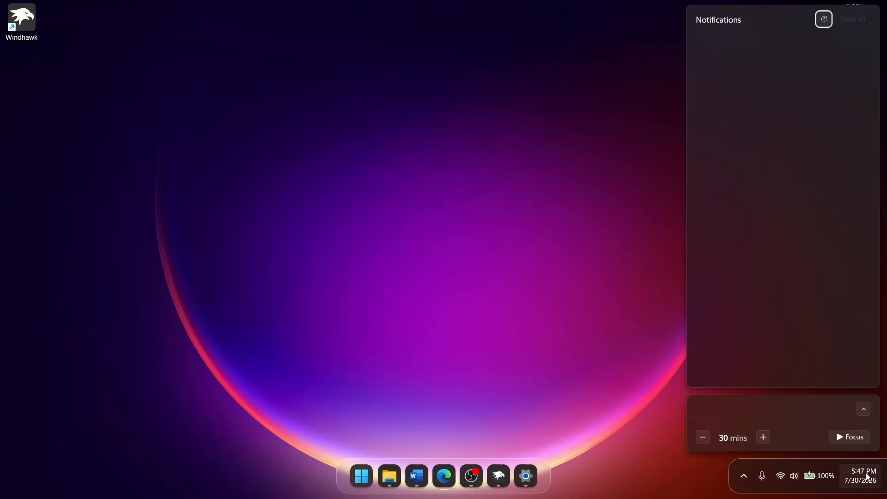
pyautogui.click(867, 477)
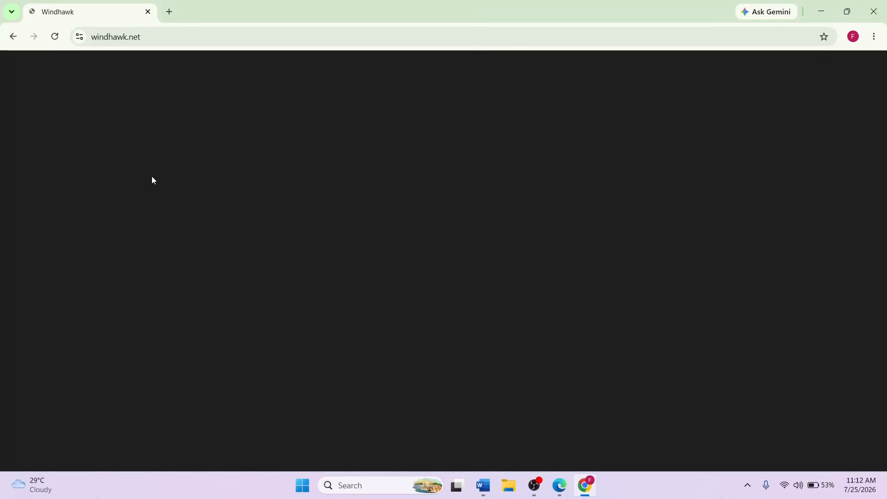
# Step: Look over the windhawk.net home page and download the Windhawk installer
pyautogui.scroll(-7, 152, 180)
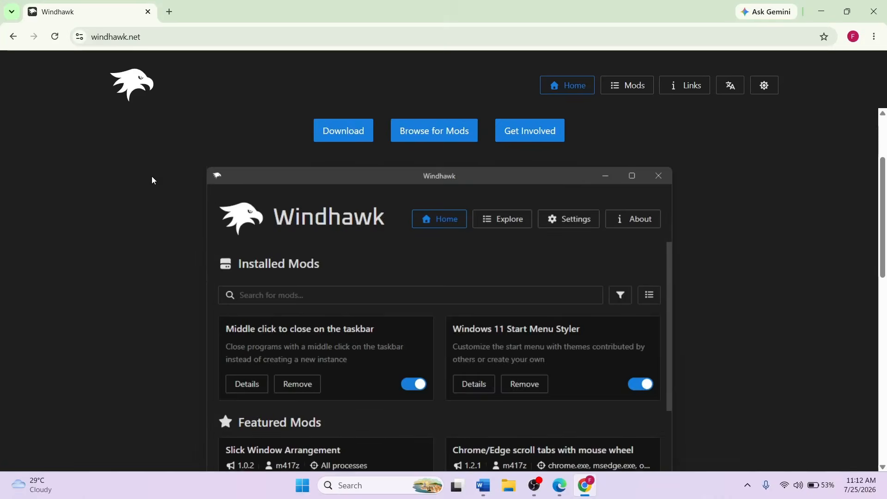
pyautogui.scroll(7, 152, 180)
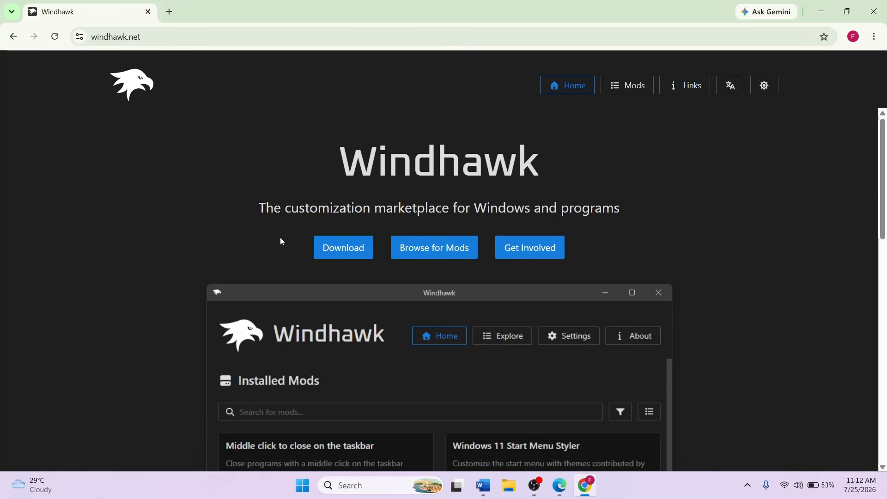
pyautogui.click(337, 246)
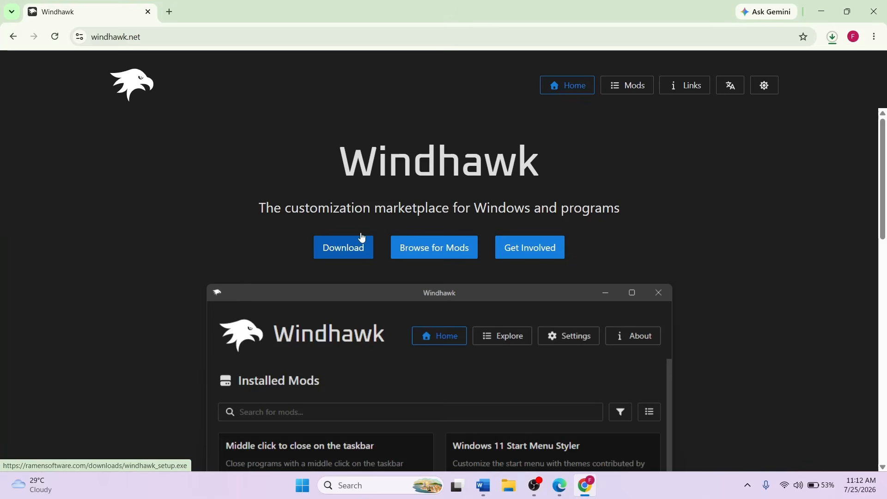
# Step: Run the downloaded windhawk_setup.exe from the browser's recent downloads and minimize the browser
pyautogui.click(832, 37)
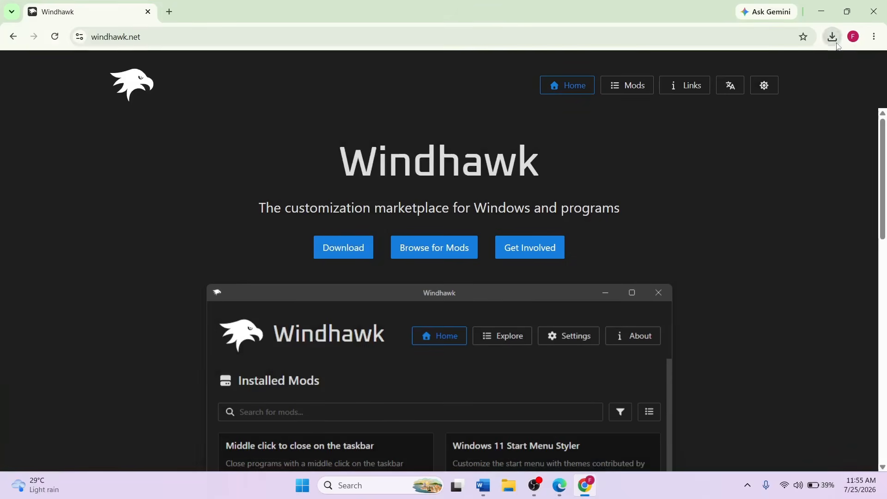
pyautogui.click(832, 37)
pyautogui.rightClick(723, 87)
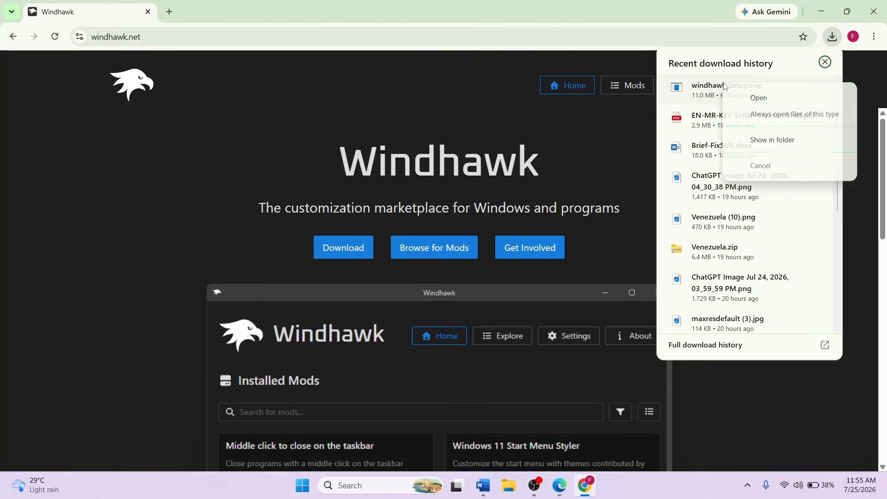
pyautogui.click(754, 105)
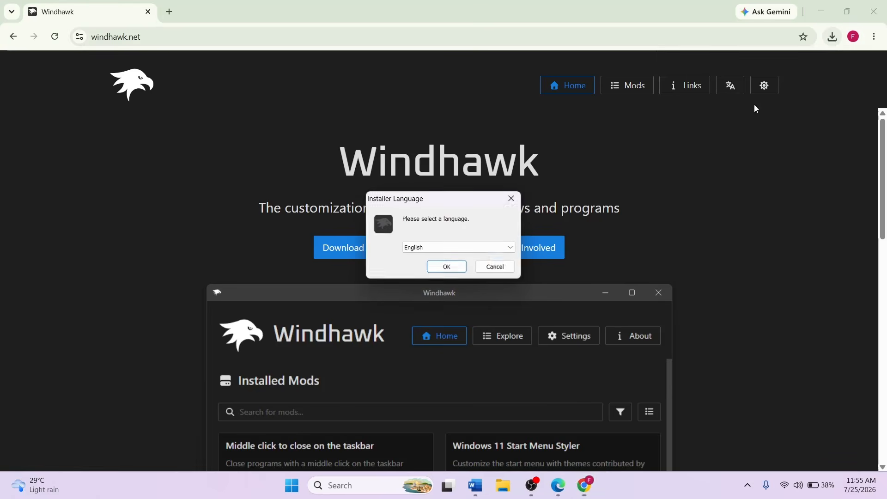
pyautogui.click(830, 4)
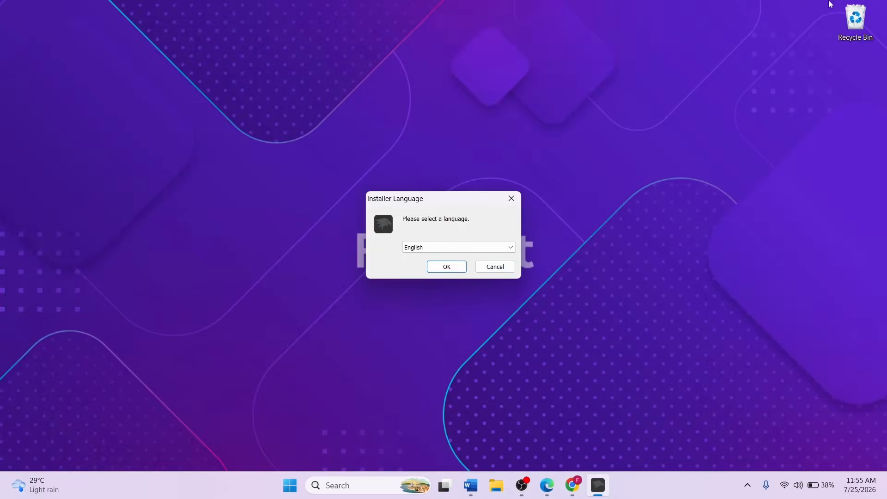
# Step: Install Windhawk in English with the Start Menu and desktop shortcuts included
pyautogui.click(453, 267)
pyautogui.click(504, 333)
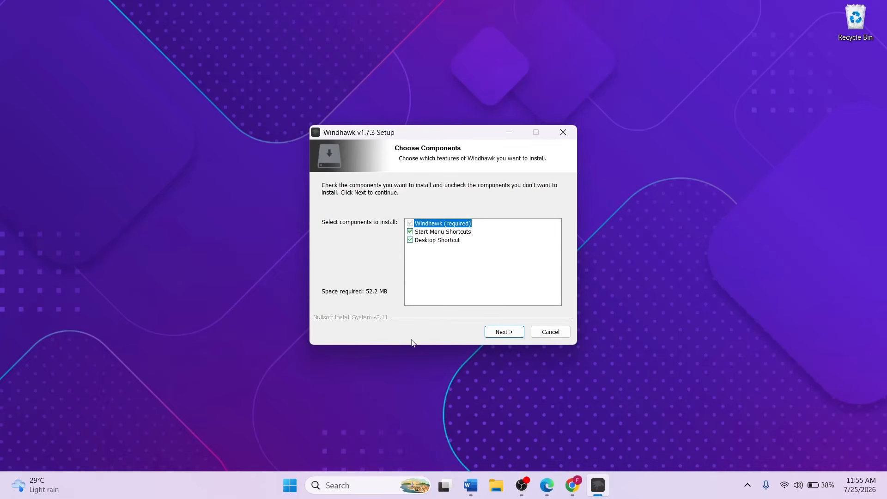
pyautogui.click(500, 330)
pyautogui.click(501, 331)
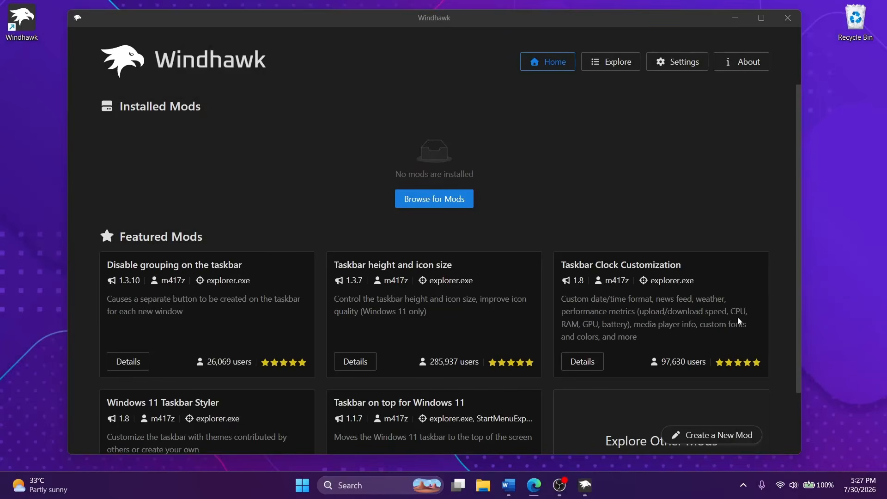
# Step: Look through Windhawk's featured mods and browse the full catalogue of available mods
pyautogui.scroll(-3, 560, 309)
pyautogui.scroll(3, 560, 310)
pyautogui.click(602, 61)
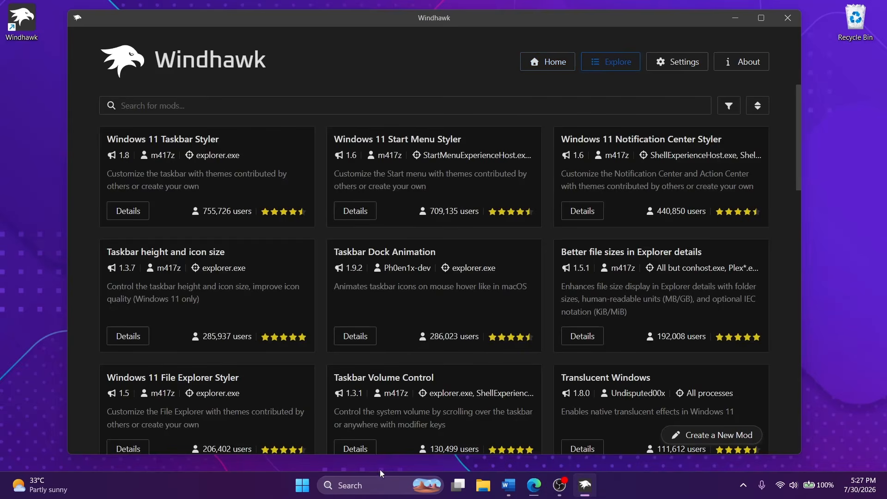
pyautogui.scroll(-8, 402, 369)
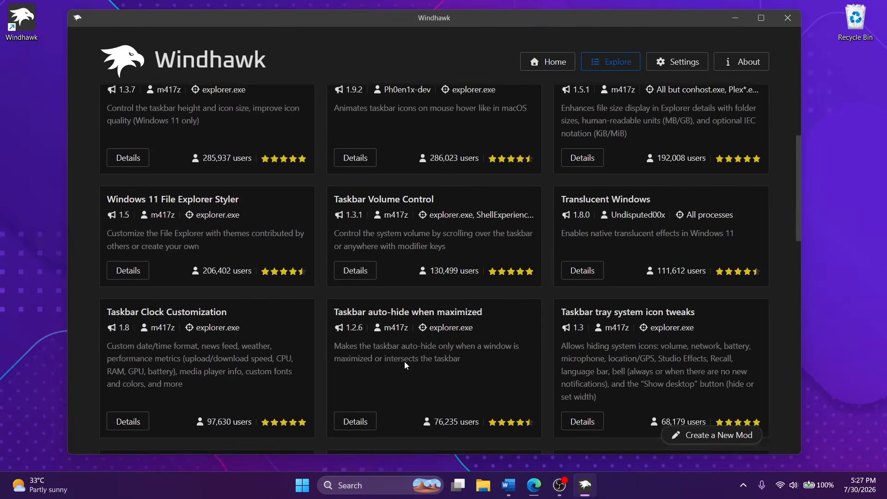
pyautogui.scroll(-5, 403, 364)
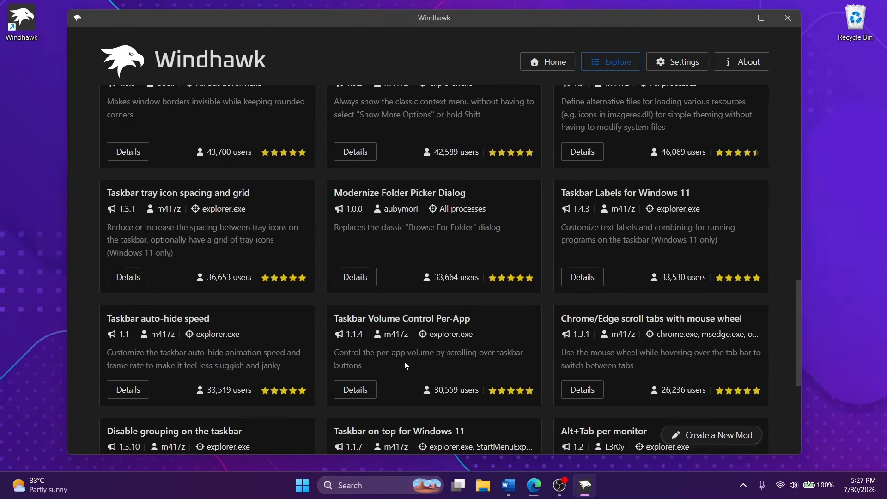
pyautogui.scroll(13, 405, 365)
# Step: In the Windows taskbar settings, hide Search and turn off Widgets and Task view
pyautogui.rightClick(258, 494)
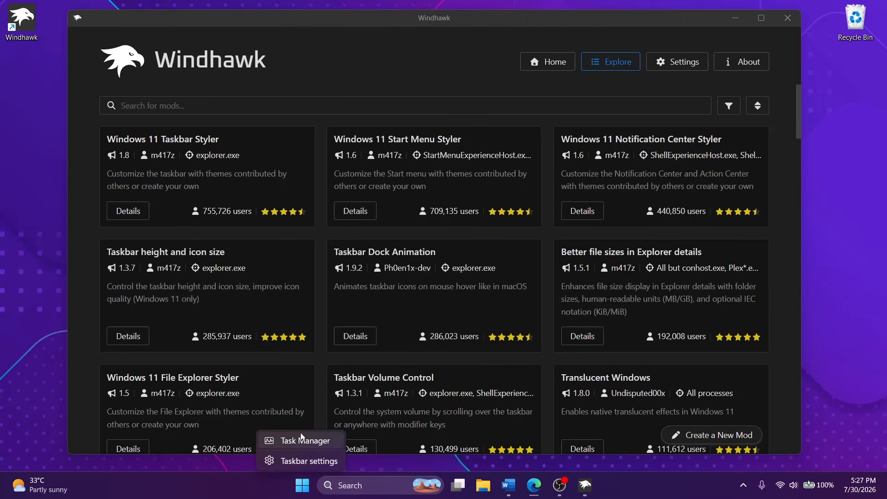
pyautogui.click(303, 459)
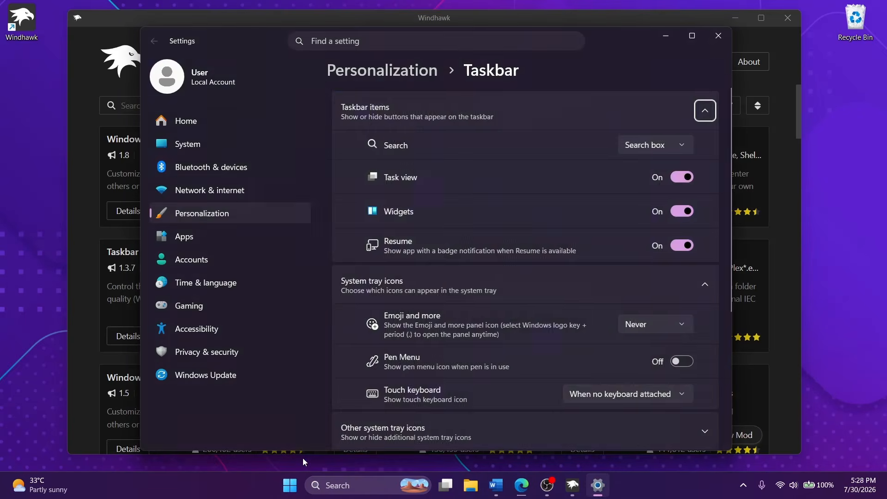
pyautogui.click(648, 152)
pyautogui.click(647, 83)
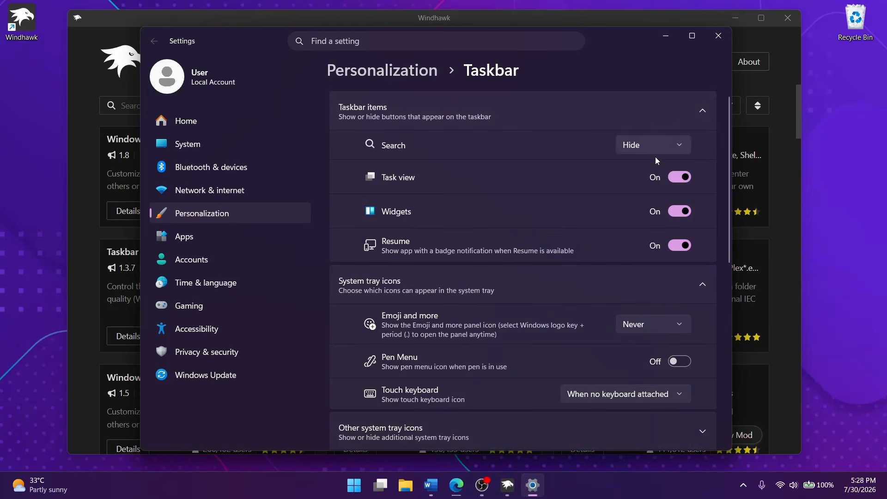
pyautogui.click(677, 211)
pyautogui.click(674, 178)
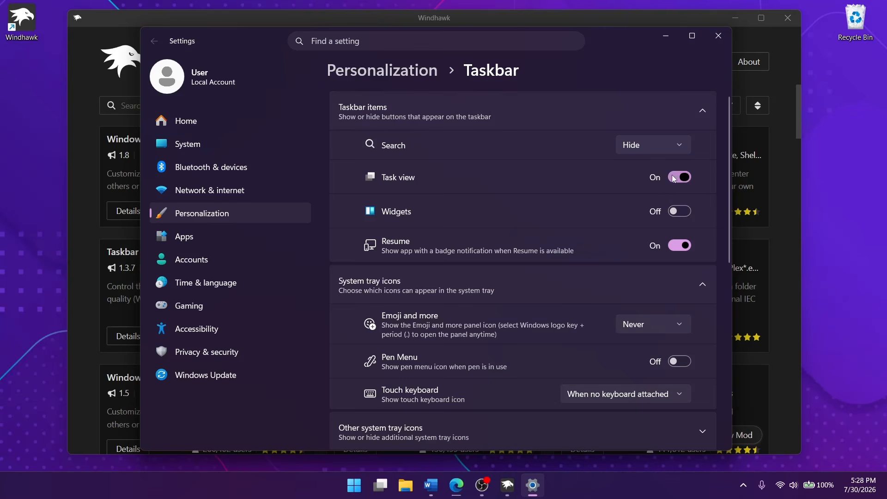
pyautogui.click(719, 34)
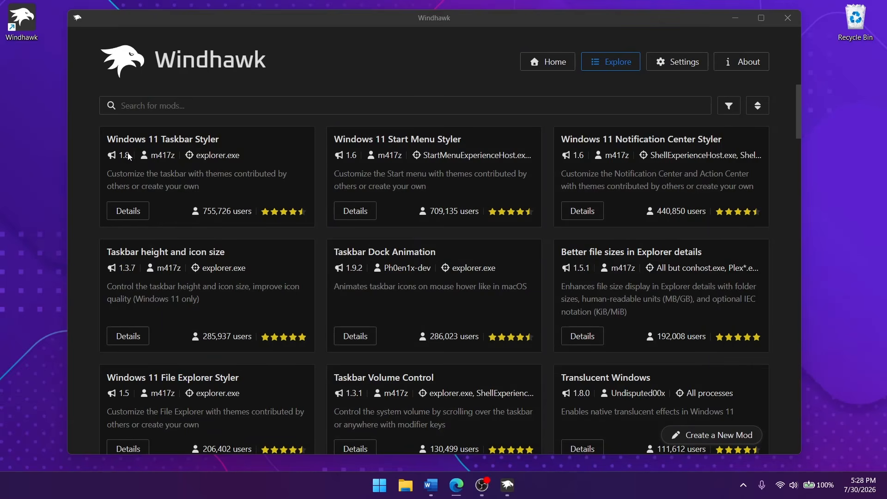
# Step: Review the details and theme previews of the Windows 11 Taskbar Styler mod and install it, accepting the risk prompt
pyautogui.moveTo(106, 138); pyautogui.dragTo(175, 157)
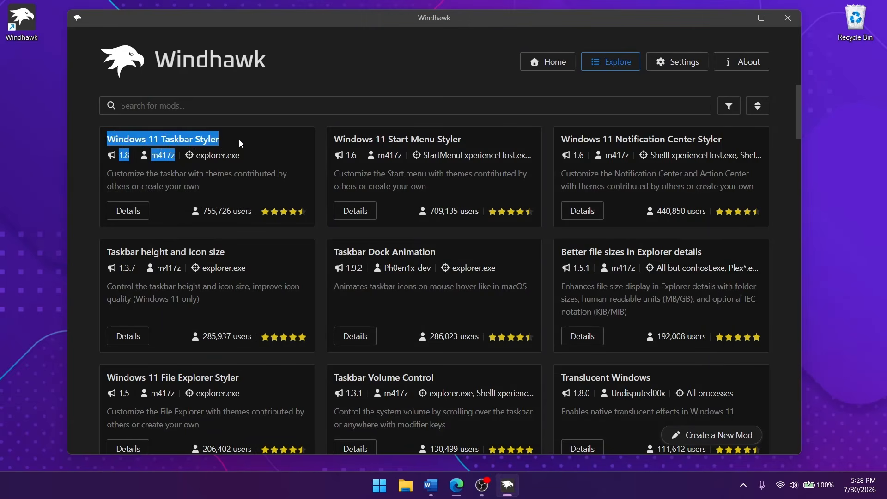
pyautogui.click(239, 140)
pyautogui.click(134, 212)
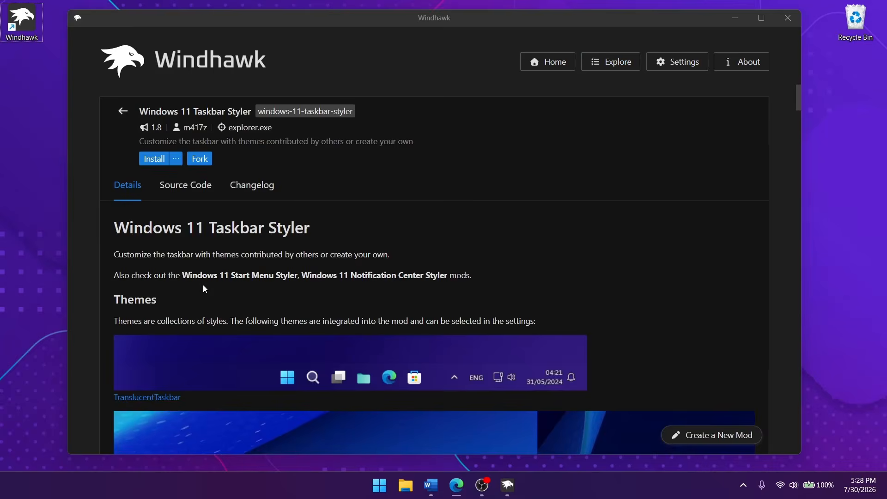
pyautogui.scroll(-3, 204, 285)
pyautogui.scroll(3, 204, 284)
pyautogui.scroll(-12, 203, 284)
pyautogui.scroll(12, 203, 285)
pyautogui.click(155, 161)
pyautogui.click(495, 339)
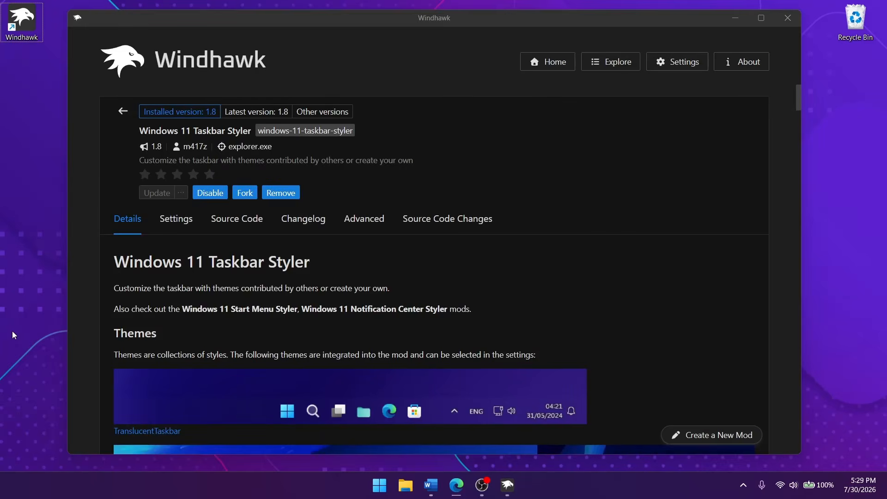
pyautogui.click(12, 330)
# Step: Set the Windows 11 Taskbar Styler theme to Surface and save the mod's settings
pyautogui.click(178, 226)
pyautogui.scroll(-3, 184, 289)
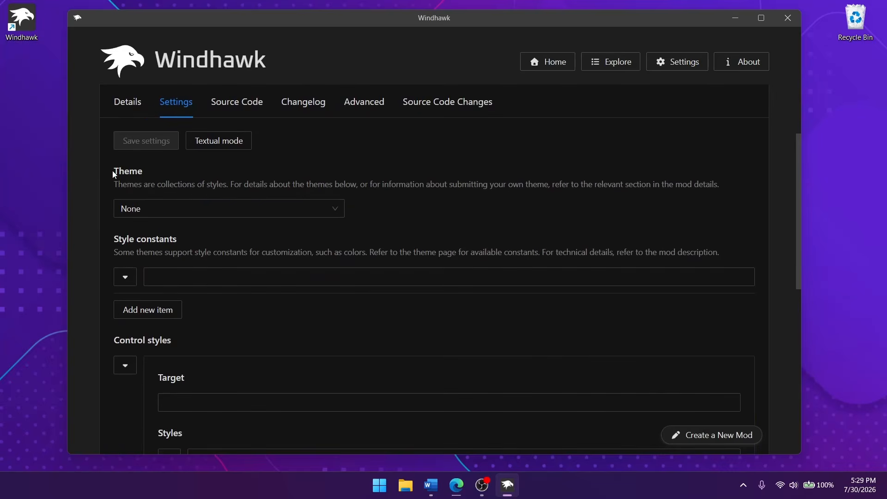
pyautogui.click(162, 203)
pyautogui.scroll(-10, 189, 348)
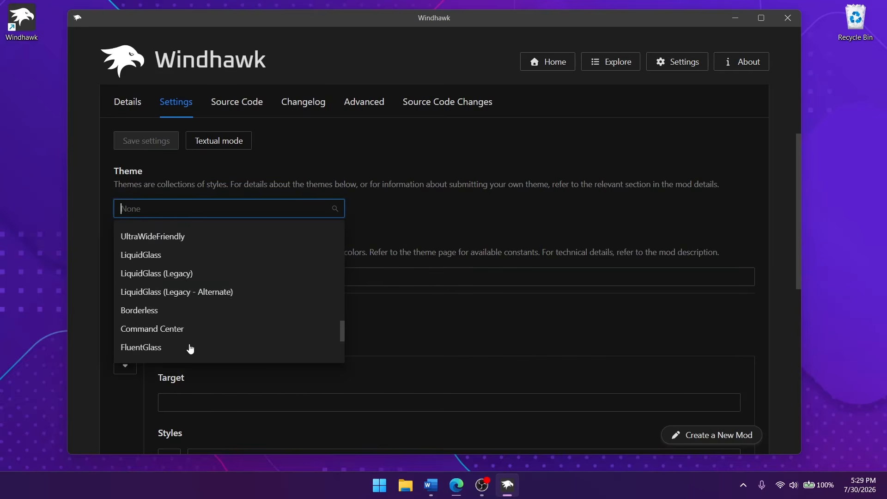
pyautogui.click(145, 283)
pyautogui.click(140, 139)
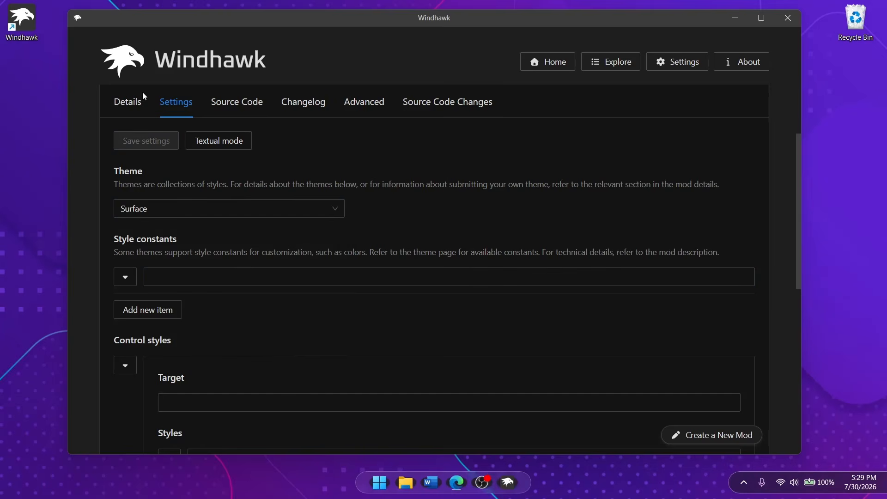
# Step: Return to the mod catalogue and install the Taskbar height and icon size mod, accepting the risk prompt
pyautogui.scroll(3, 142, 96)
pyautogui.click(123, 110)
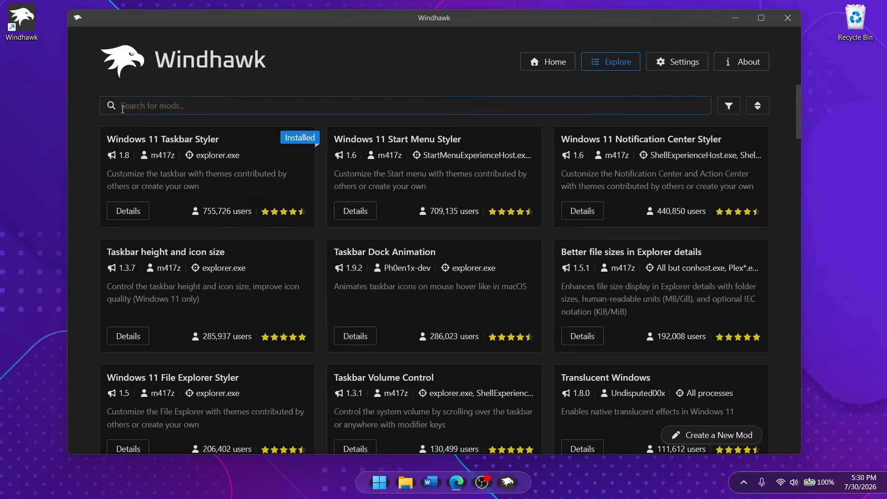
pyautogui.moveTo(237, 256); pyautogui.dragTo(95, 247)
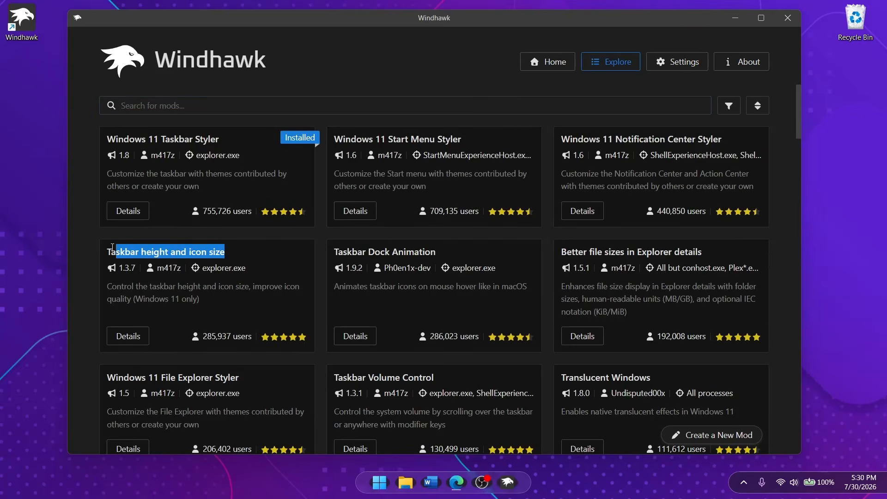
pyautogui.click(258, 248)
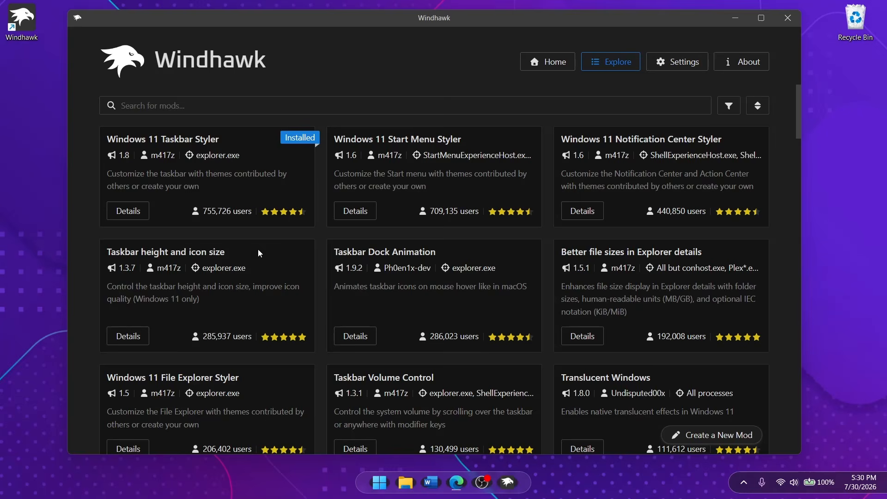
pyautogui.click(127, 335)
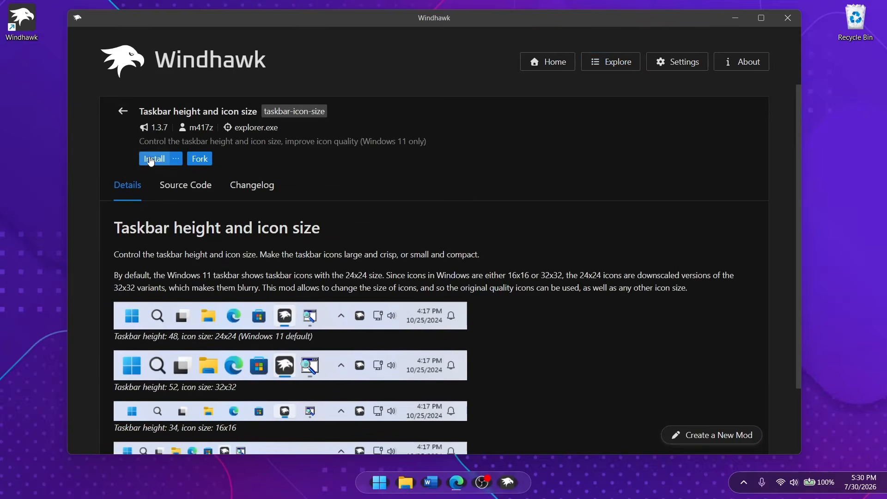
pyautogui.click(150, 160)
pyautogui.click(508, 338)
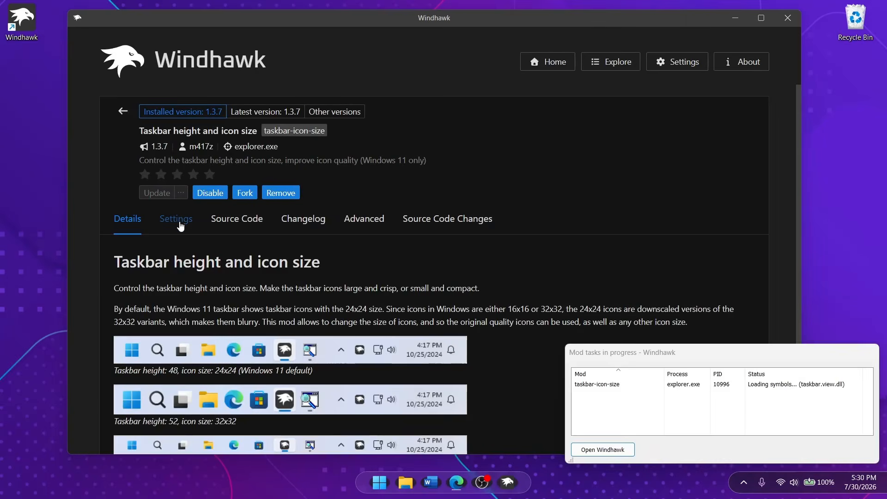
# Step: In the Taskbar height and icon size settings, set taskbar height to 70, icon size to 24 and button width to 47, and save
pyautogui.click(179, 221)
pyautogui.scroll(-1, 281, 308)
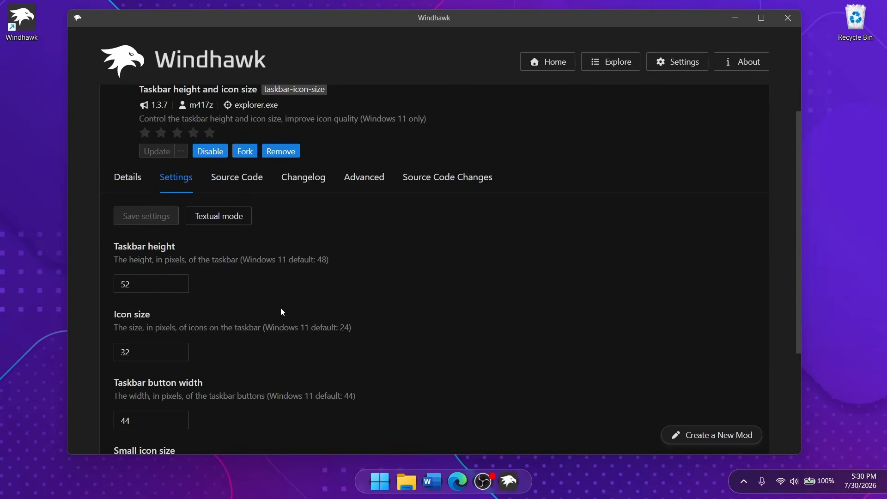
pyautogui.doubleClick(153, 283)
pyautogui.write('70')
pyautogui.click(141, 355)
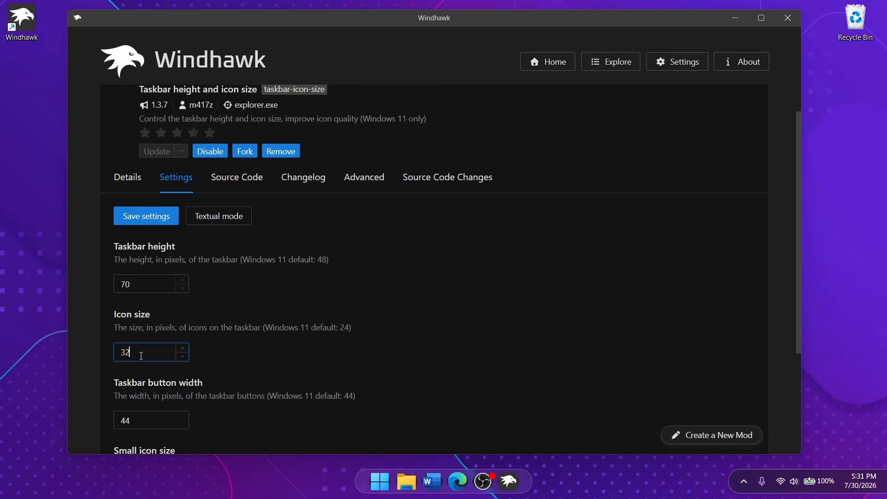
pyautogui.click(145, 417)
pyautogui.click(134, 218)
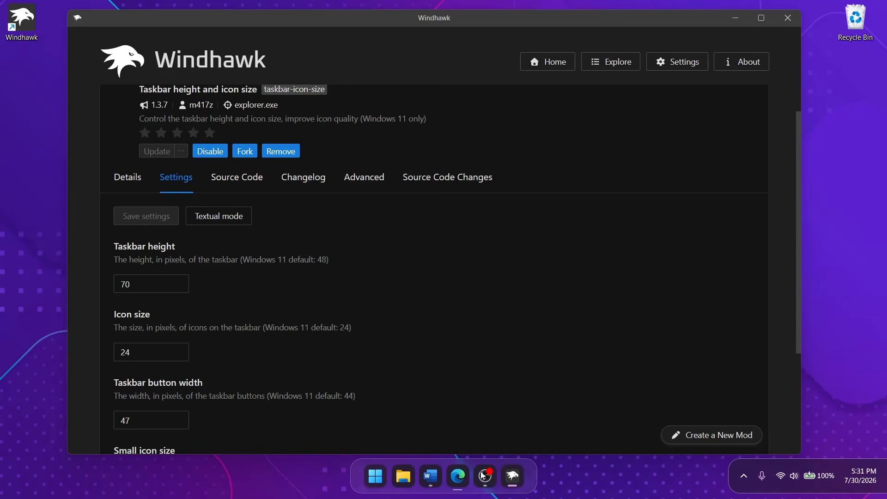
# Step: Return to the mod catalogue and install the Taskbar Dock Animation mod, accepting the risk prompt
pyautogui.click(181, 151)
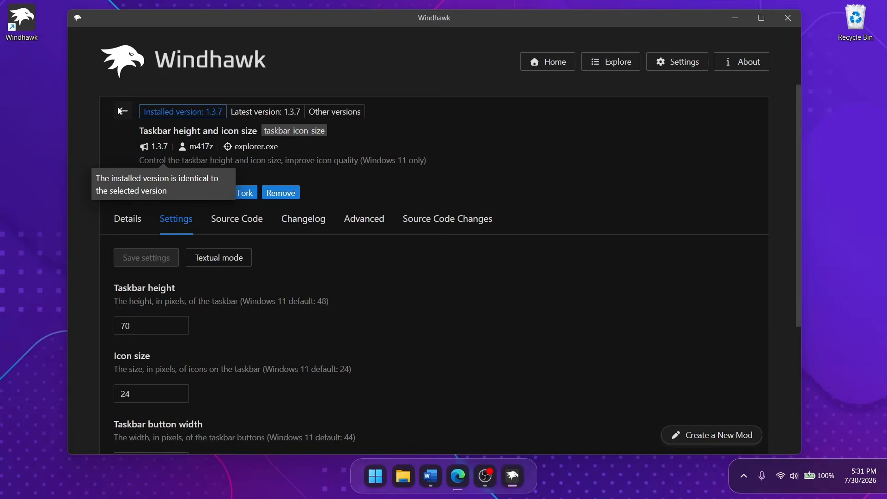
pyautogui.click(121, 110)
pyautogui.moveTo(439, 249); pyautogui.dragTo(332, 253)
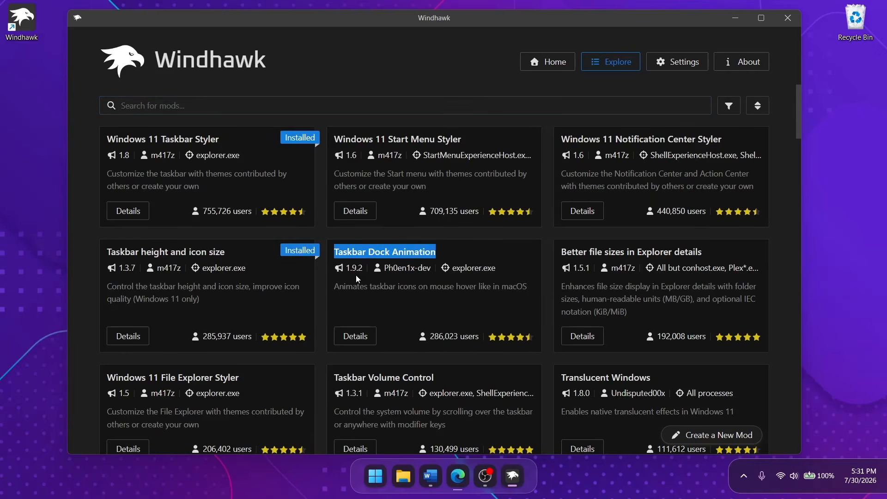
pyautogui.click(390, 301)
pyautogui.click(355, 335)
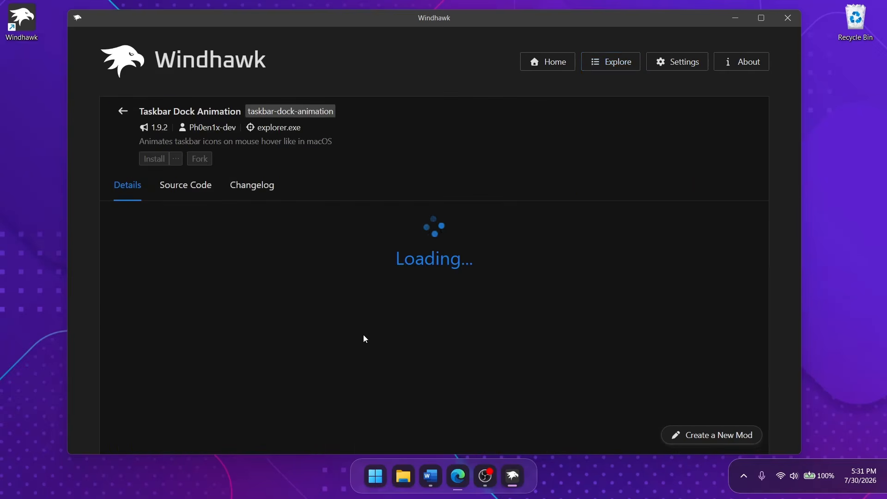
pyautogui.scroll(-1, 363, 339)
pyautogui.scroll(1, 344, 344)
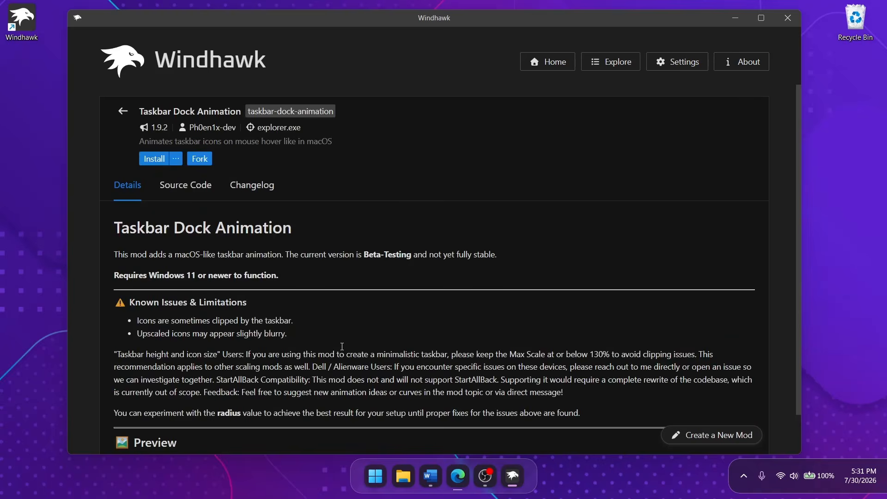
pyautogui.click(152, 160)
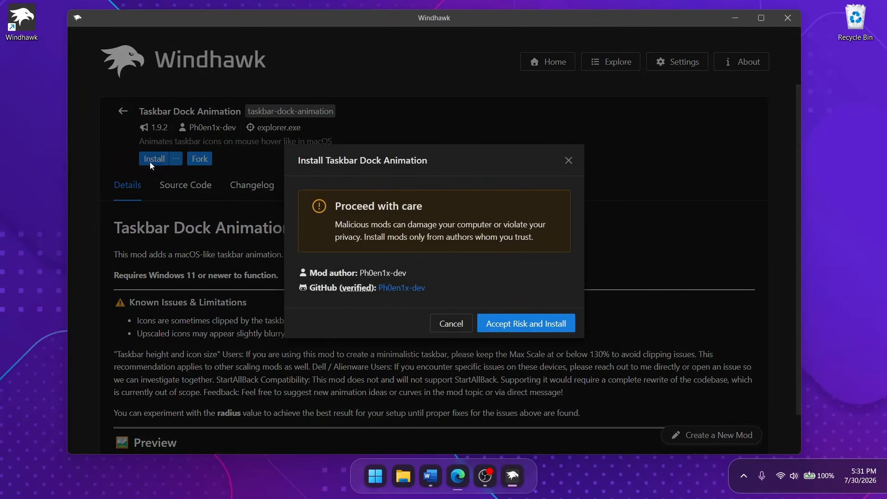
pyautogui.click(520, 322)
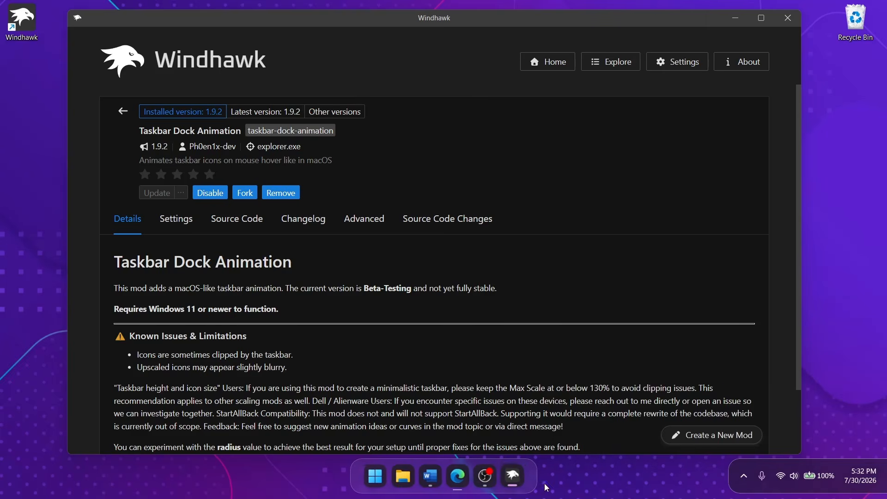
# Step: In the Taskbar Dock Animation settings, set the maximum scale to 120% and save
pyautogui.scroll(-2, 386, 343)
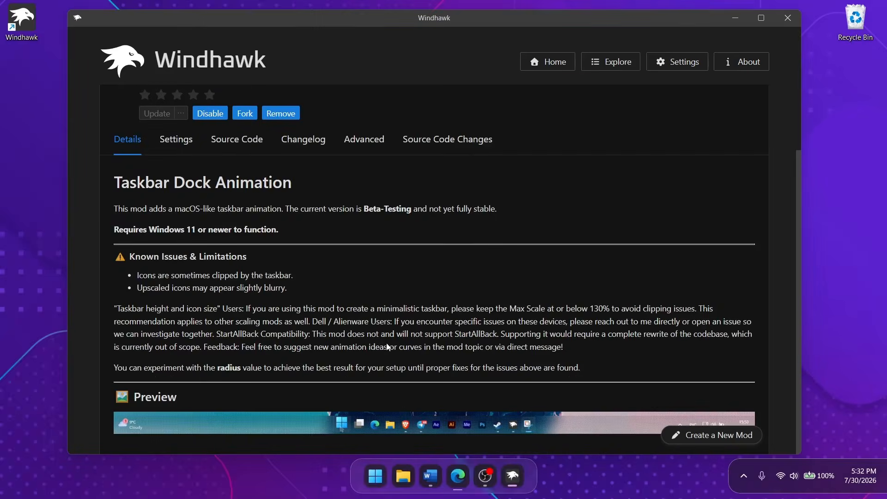
pyautogui.click(178, 139)
pyautogui.scroll(-3, 217, 239)
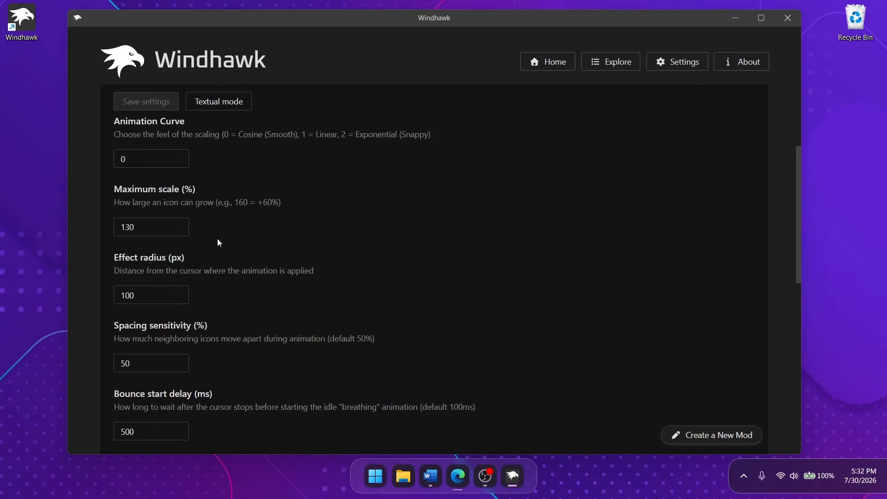
pyautogui.scroll(-1, 217, 240)
pyautogui.click(151, 189)
pyautogui.press('BackSpace')
pyautogui.press('BackSpace')
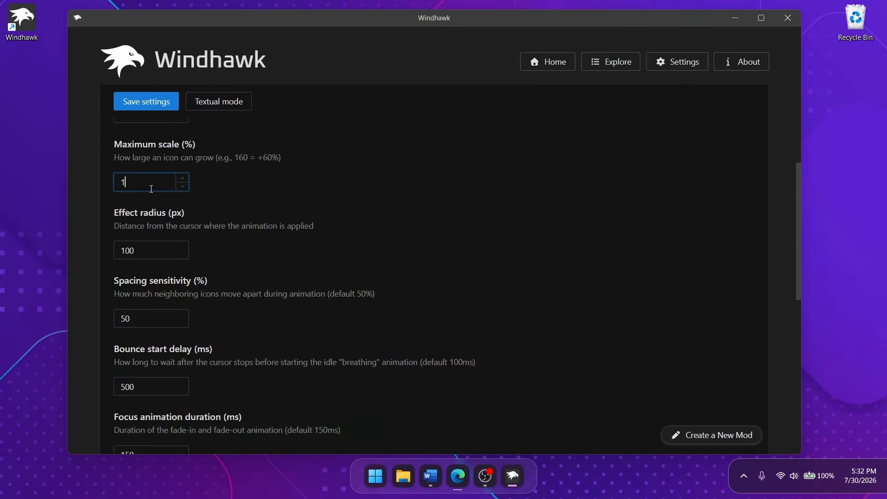
pyautogui.write('20')
pyautogui.click(142, 101)
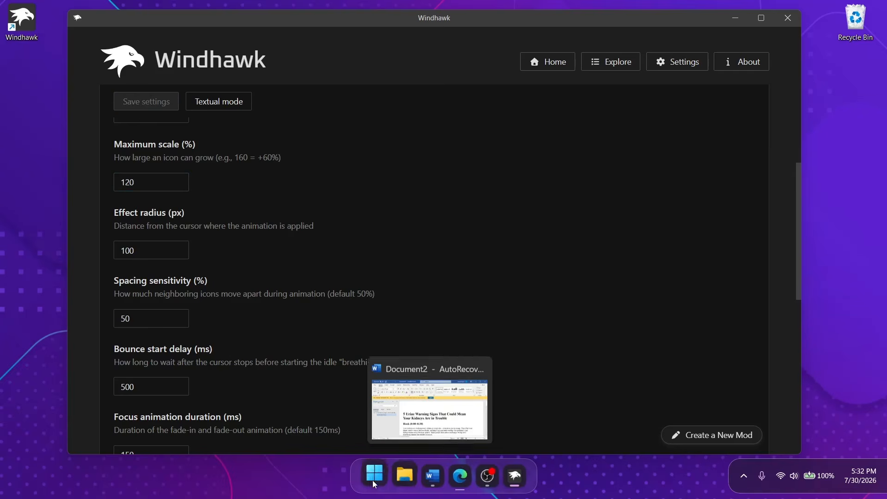
# Step: Try a maximum scale of 150% for the dock animation and save the settings
pyautogui.click(149, 186)
pyautogui.press('BackSpace')
pyautogui.press('BackSpace')
pyautogui.write('50')
pyautogui.click(139, 99)
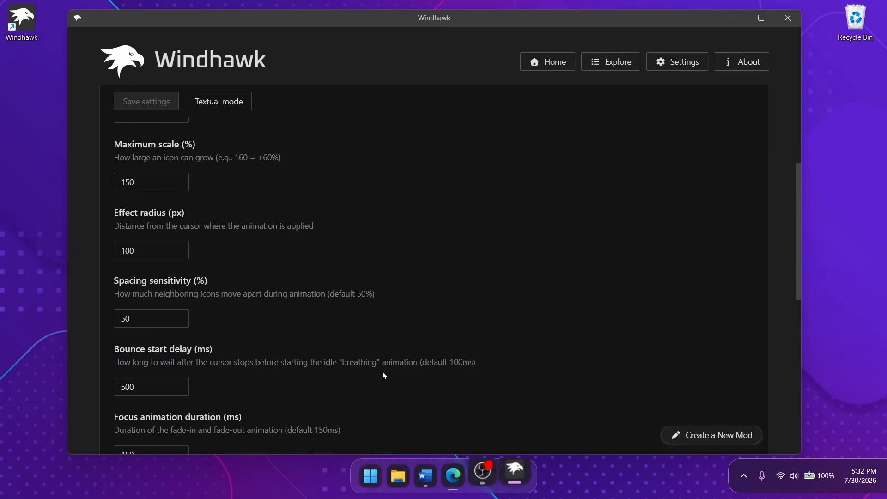
# Step: Set the dock animation's maximum scale to 125% and save the settings
pyautogui.click(150, 185)
pyautogui.press('BackSpace')
pyautogui.press('BackSpace')
pyautogui.write('25')
pyautogui.click(143, 101)
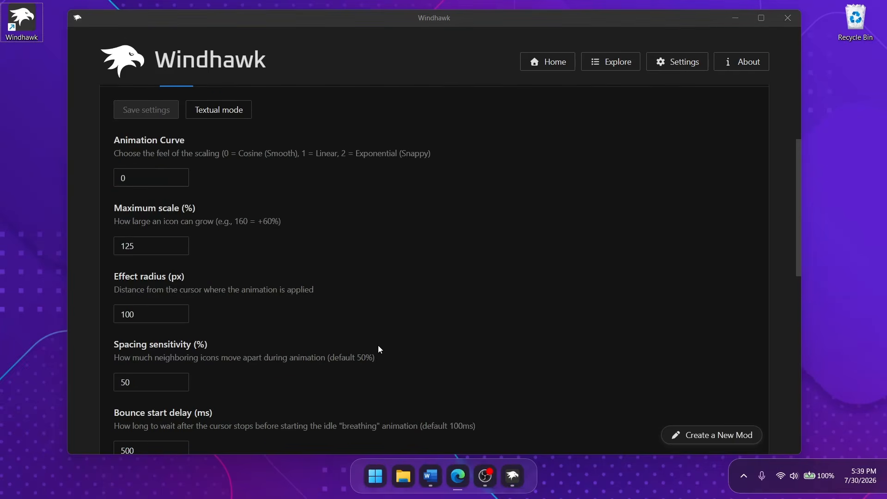
# Step: Turn on Disable bounce effect for the dock animation, save the settings and return to the mod catalogue
pyautogui.scroll(-10, 378, 345)
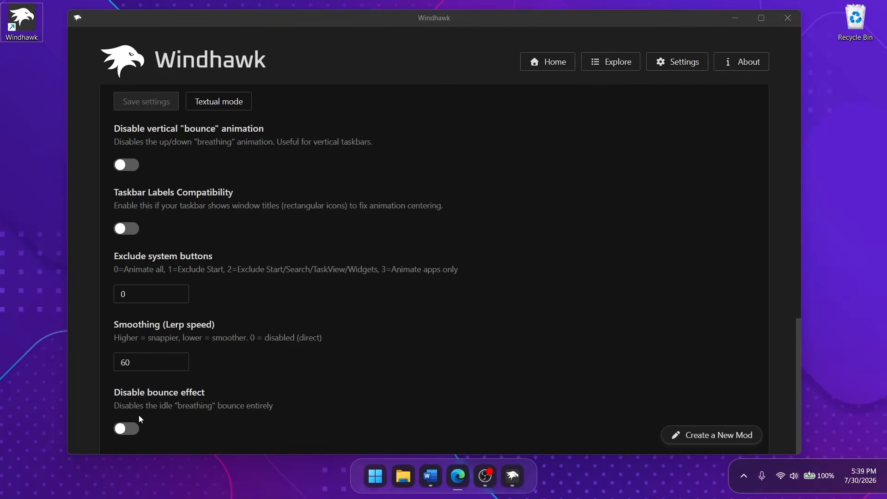
pyautogui.click(134, 427)
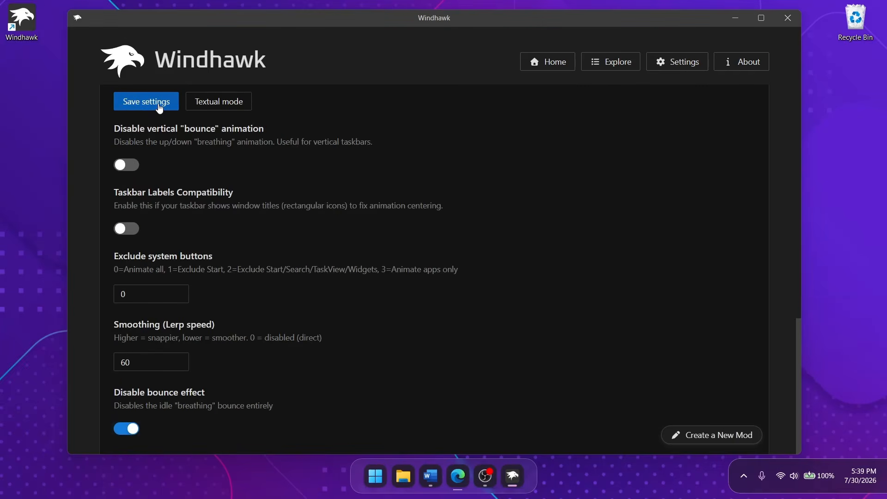
pyautogui.click(158, 102)
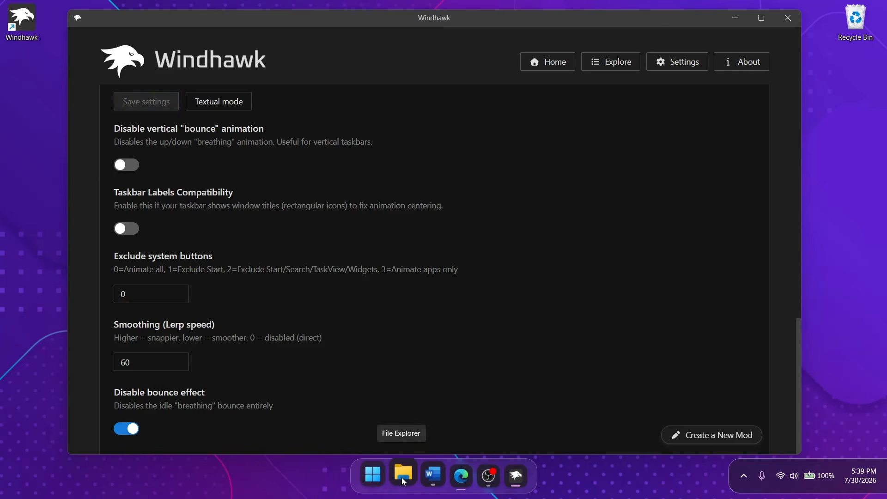
pyautogui.scroll(10, 146, 137)
pyautogui.scroll(5, 146, 136)
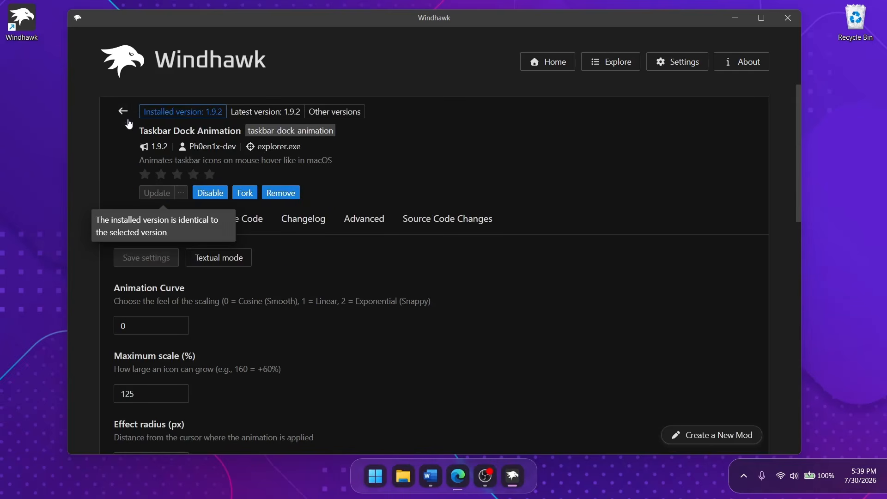
pyautogui.click(123, 110)
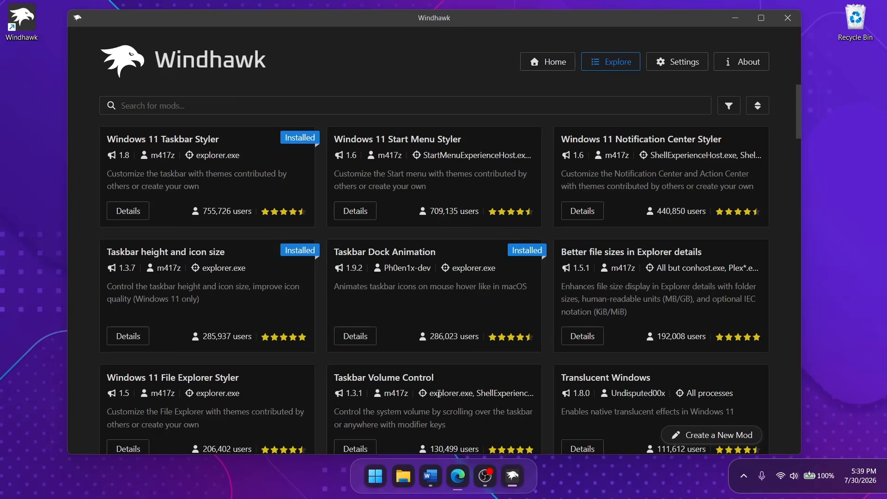
# Step: Open and minimize File Explorer from the taskbar to check the current window animation
pyautogui.click(409, 471)
pyautogui.click(410, 472)
pyautogui.click(410, 474)
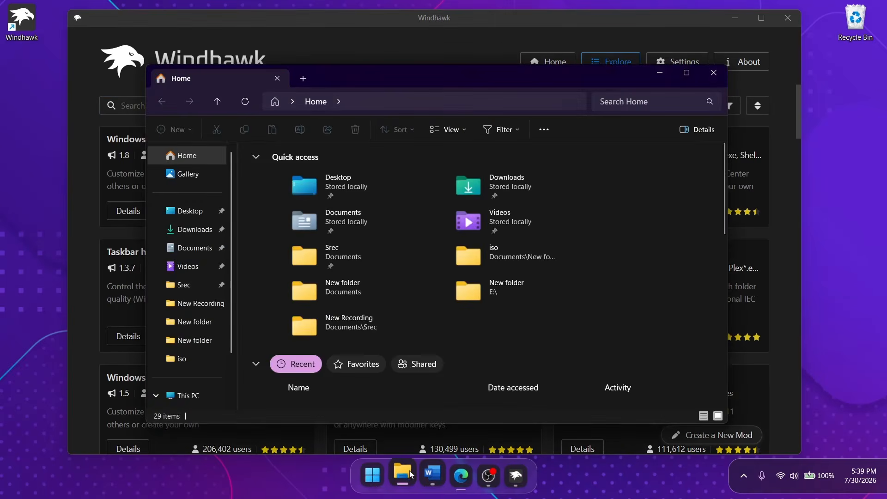
pyautogui.click(410, 474)
pyautogui.scroll(-1, 348, 307)
pyautogui.scroll(1, 348, 307)
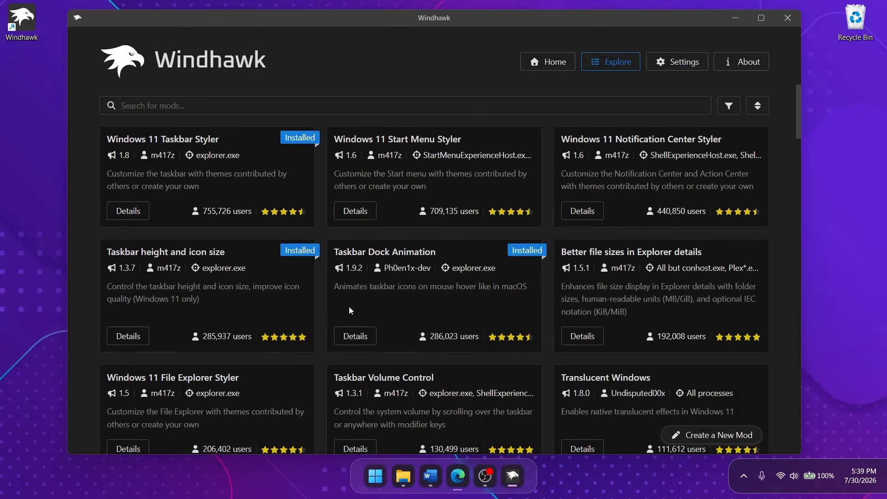
# Step: Search the mod catalogue for "macos mini" and install the MacOS Minimize Animation mod, accepting the risk prompt
pyautogui.scroll(-10, 349, 306)
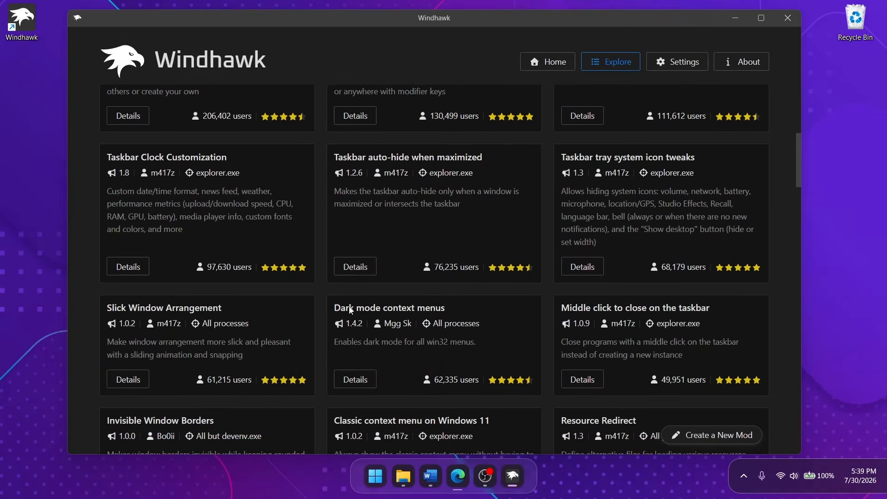
pyautogui.scroll(10, 313, 289)
pyautogui.click(315, 105)
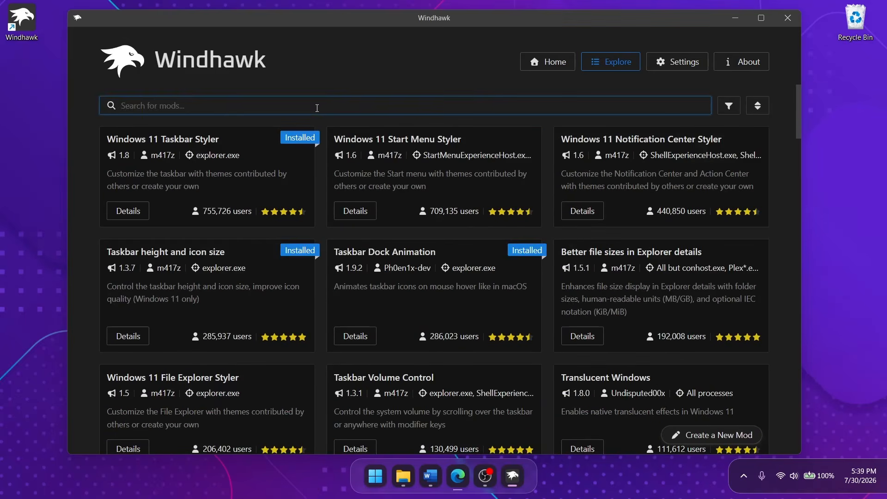
pyautogui.write('macos mini')
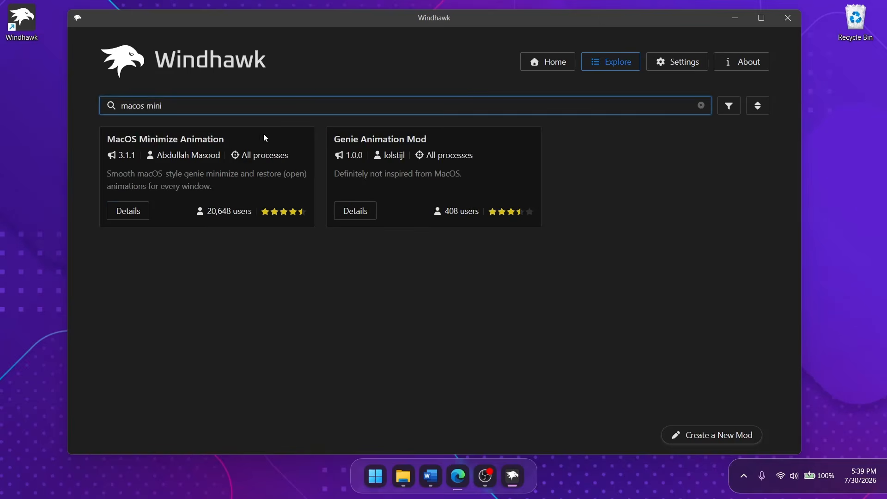
pyautogui.moveTo(235, 138); pyautogui.dragTo(109, 139)
pyautogui.click(134, 219)
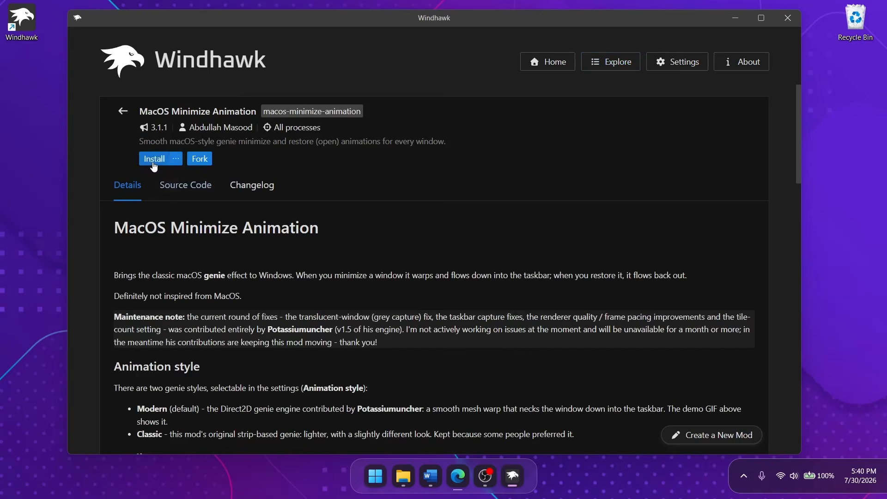
pyautogui.click(151, 160)
pyautogui.click(539, 328)
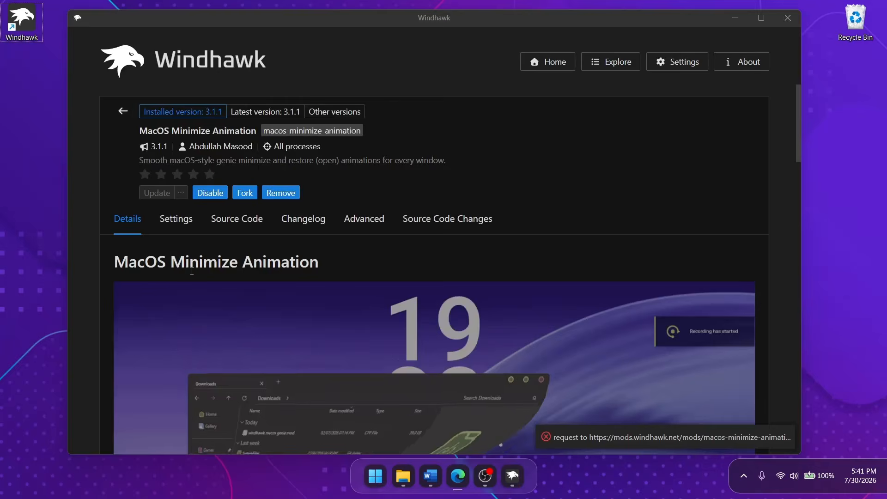
# Step: Minimize and restore the File Explorer, Word and Windhawk windows to check the genie animation
pyautogui.click(403, 476)
pyautogui.click(659, 73)
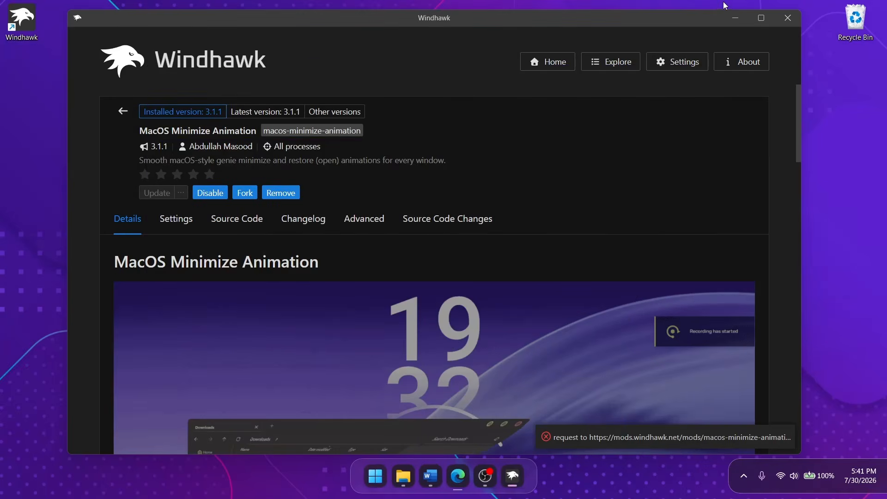
pyautogui.click(732, 19)
pyautogui.click(403, 475)
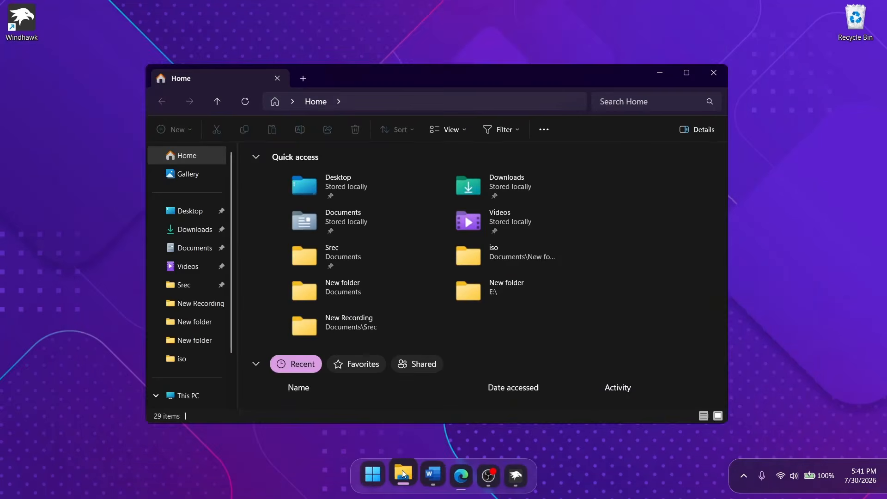
pyautogui.click(403, 475)
pyautogui.click(403, 474)
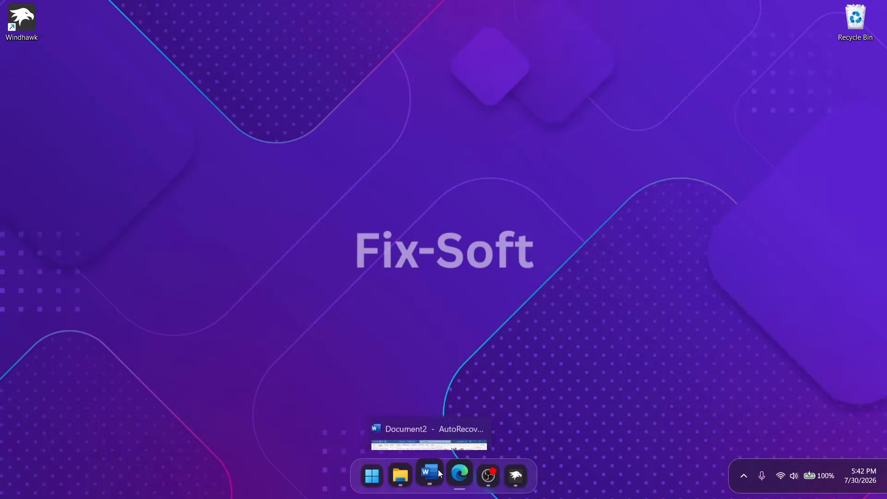
pyautogui.click(437, 471)
pyautogui.click(436, 470)
pyautogui.click(510, 475)
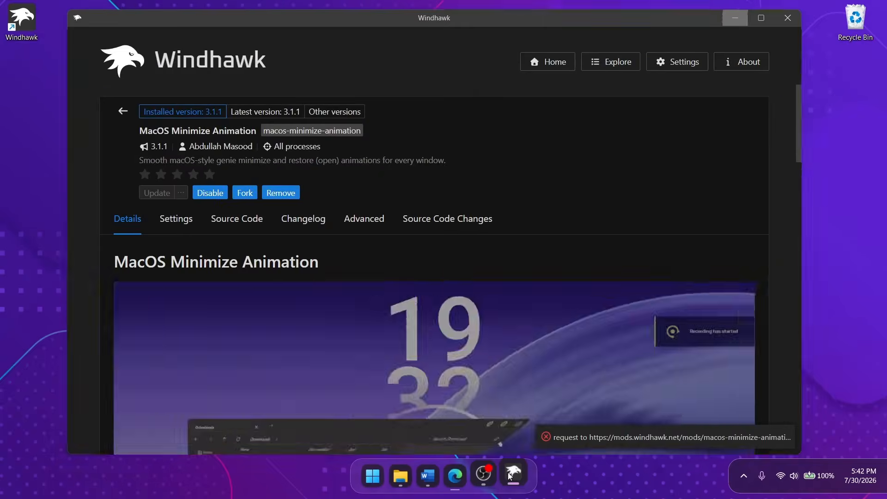
pyautogui.click(510, 475)
pyautogui.click(510, 475)
# Step: In the MacOS Minimize Animation settings, set the animation duration to 400 ms and save
pyautogui.click(170, 229)
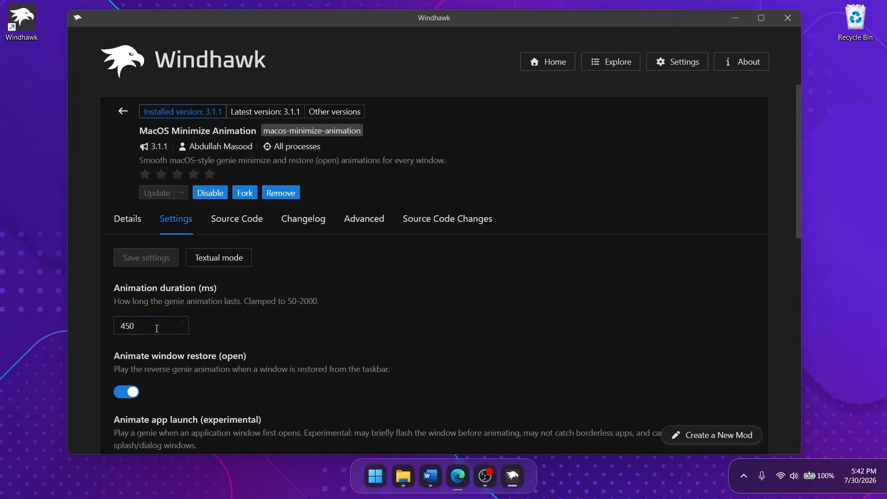
pyautogui.click(157, 328)
pyautogui.press('BackSpace')
pyautogui.press('BackSpace')
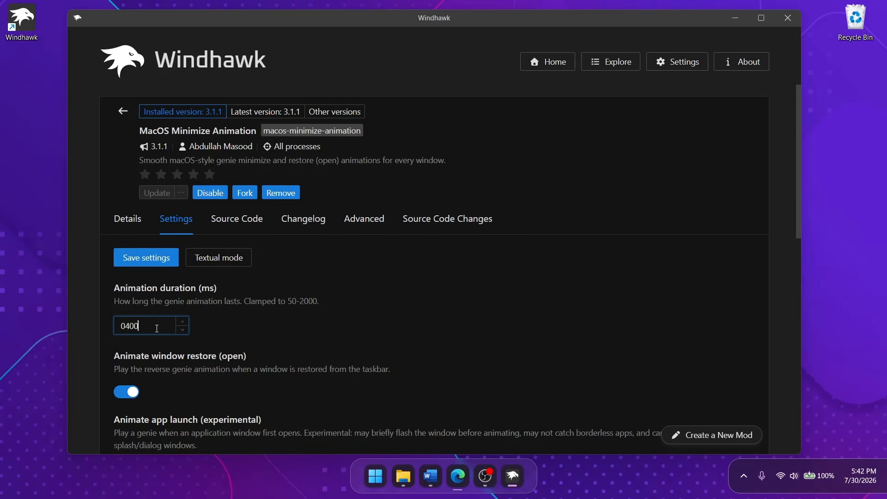
pyautogui.write('400')
pyautogui.click(146, 257)
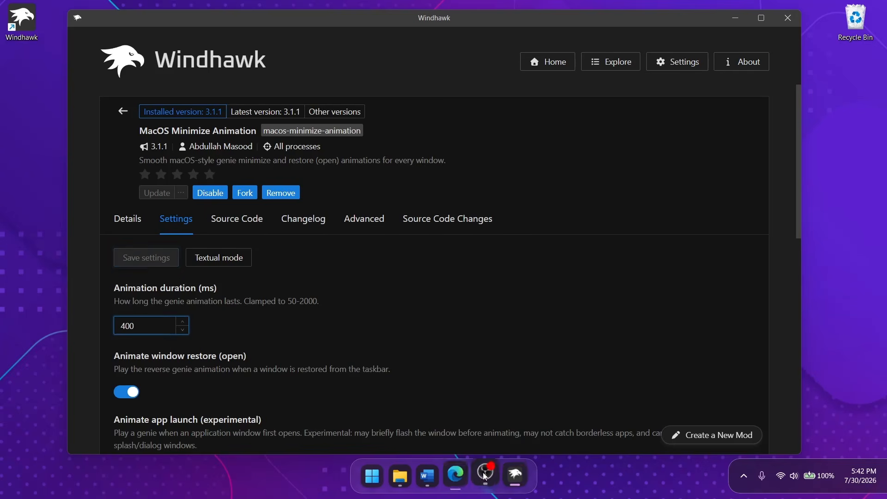
# Step: Minimize and restore the Windhawk window to check the animation at the new duration
pyautogui.click(519, 477)
pyautogui.click(519, 476)
pyautogui.click(519, 476)
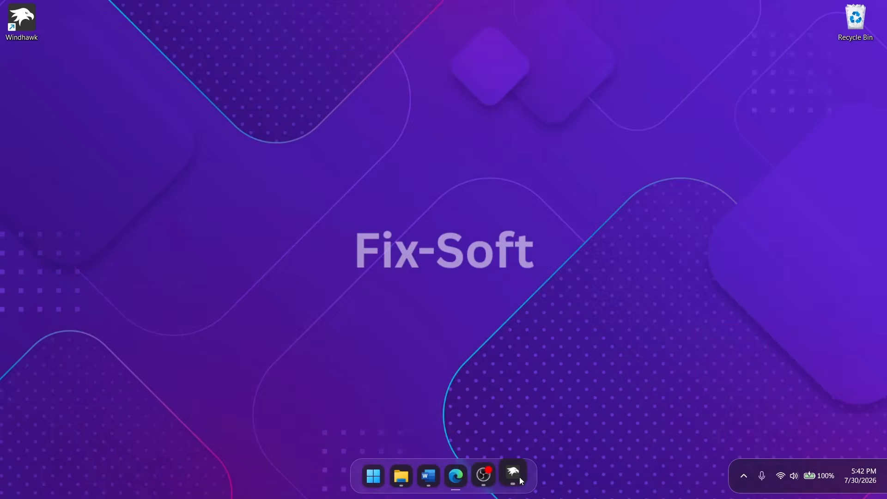
# Step: Reopen Windhawk, return from the MacOS Minimize Animation page to the mod catalogue and clear the search text
pyautogui.click(519, 477)
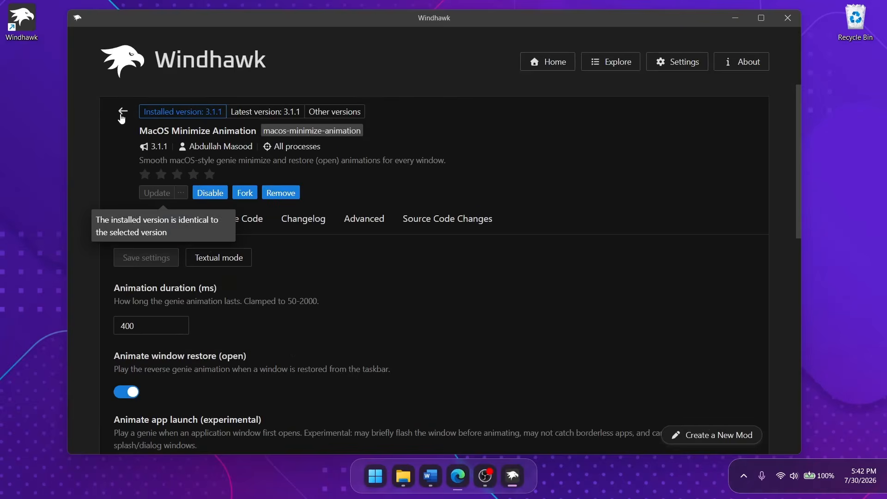
pyautogui.click(123, 112)
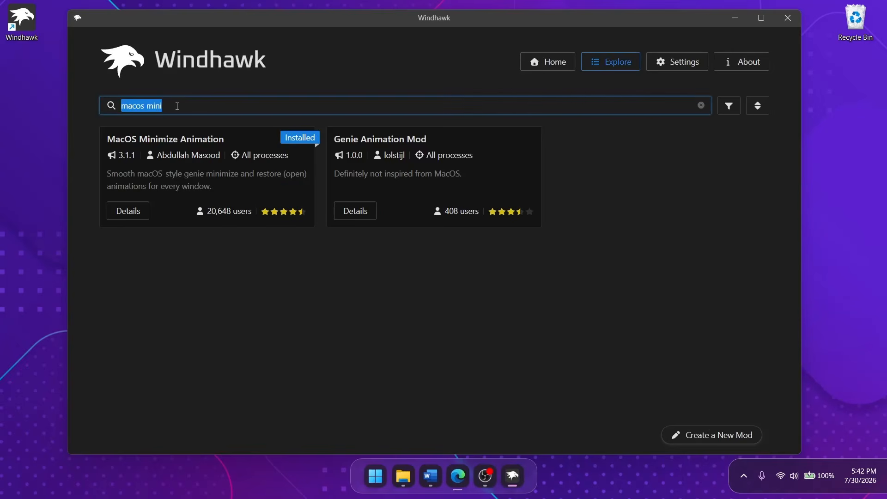
pyautogui.press('BackSpace')
# Step: Minimize Windhawk and look through the Home page and the Srec folder in File Explorer
pyautogui.click(734, 17)
pyautogui.click(412, 478)
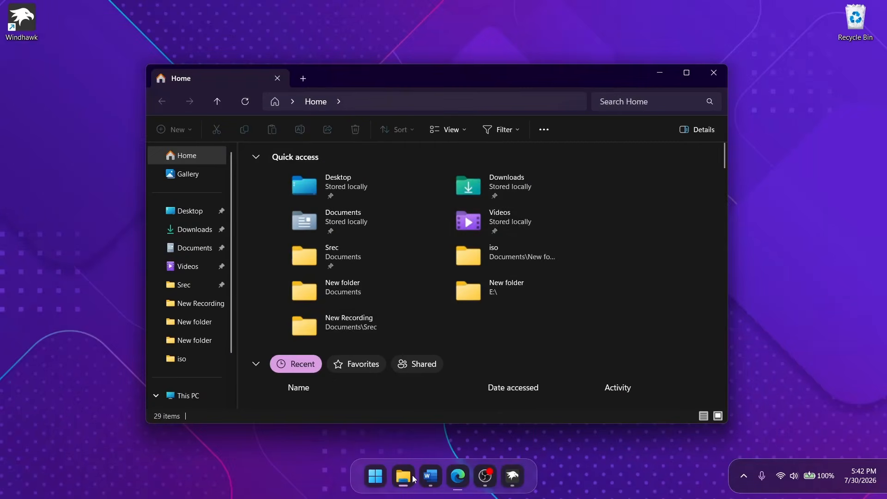
pyautogui.scroll(-10, 431, 319)
pyautogui.click(184, 285)
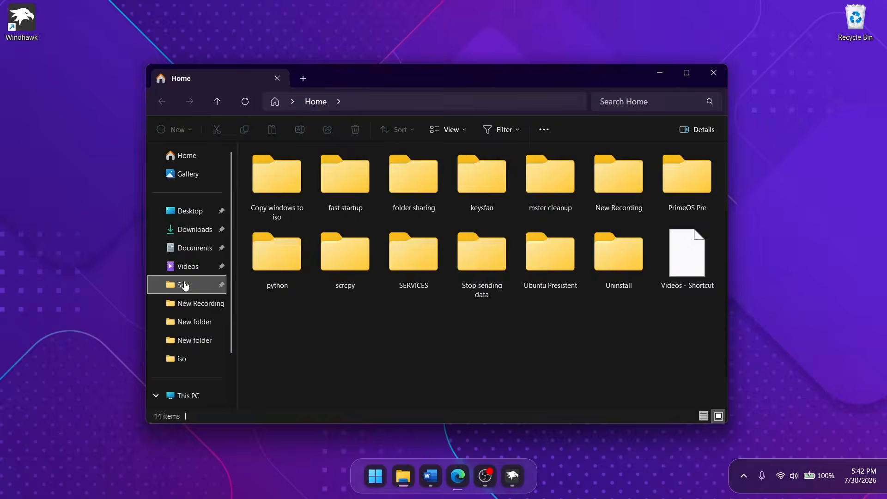
# Step: Switch back to Windhawk, open the Translucent Windows mod in the catalogue and install it, accepting the risk prompt
pyautogui.click(517, 479)
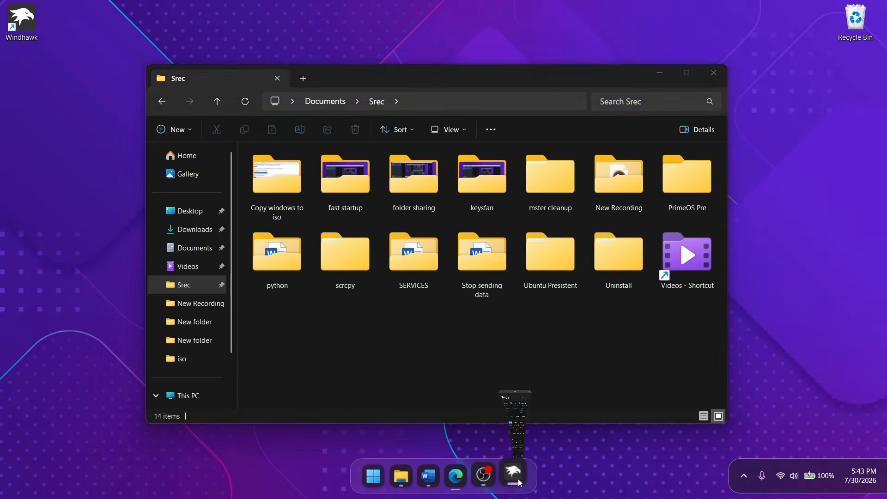
pyautogui.scroll(-1, 388, 172)
pyautogui.moveTo(650, 177); pyautogui.dragTo(553, 177)
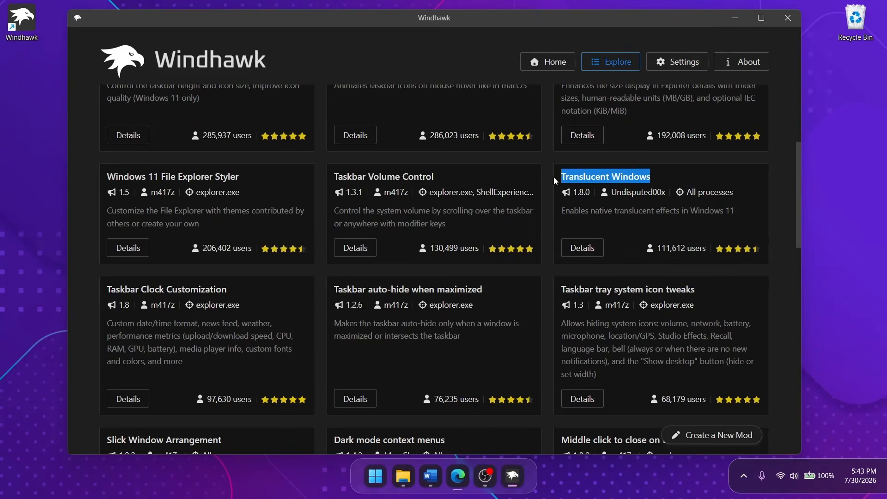
pyautogui.click(583, 247)
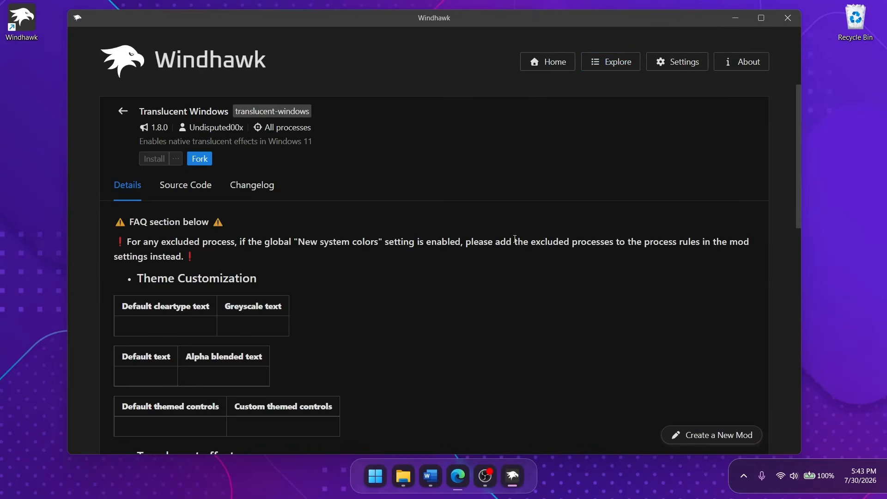
pyautogui.click(154, 158)
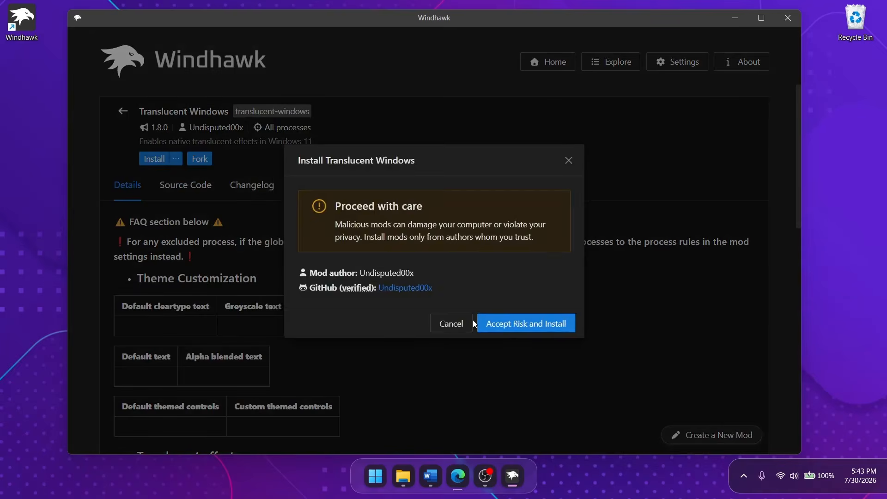
pyautogui.click(518, 325)
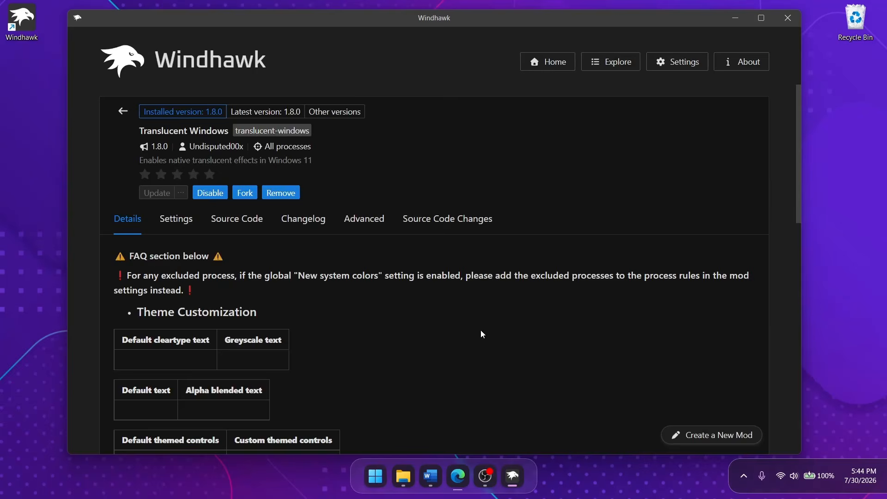
# Step: In the Translucent Windows settings, set the background effects to Acrylic (SystemBackdrop) and save
pyautogui.scroll(-5, 480, 331)
pyautogui.scroll(5, 481, 330)
pyautogui.click(180, 224)
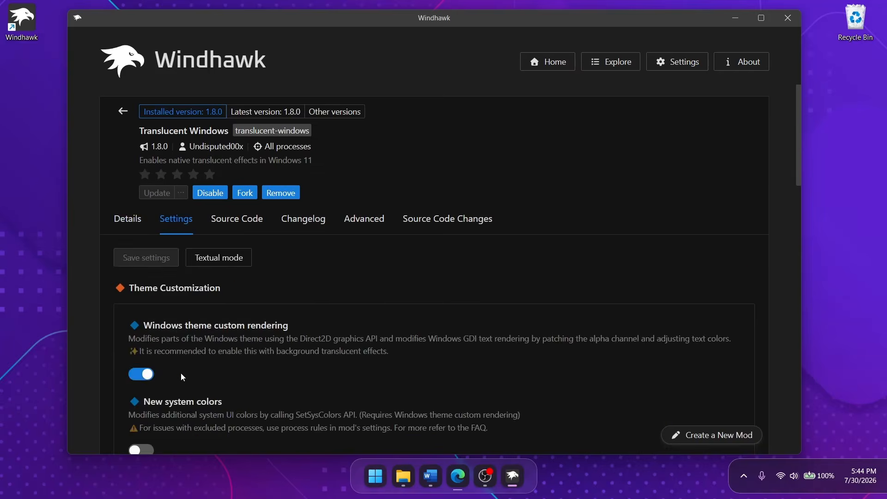
pyautogui.scroll(-8, 181, 373)
pyautogui.click(281, 220)
pyautogui.click(262, 282)
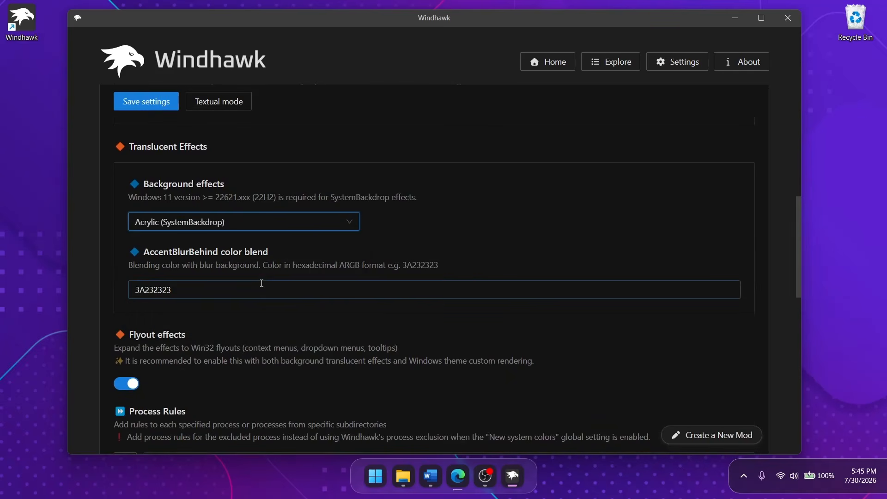
pyautogui.click(160, 113)
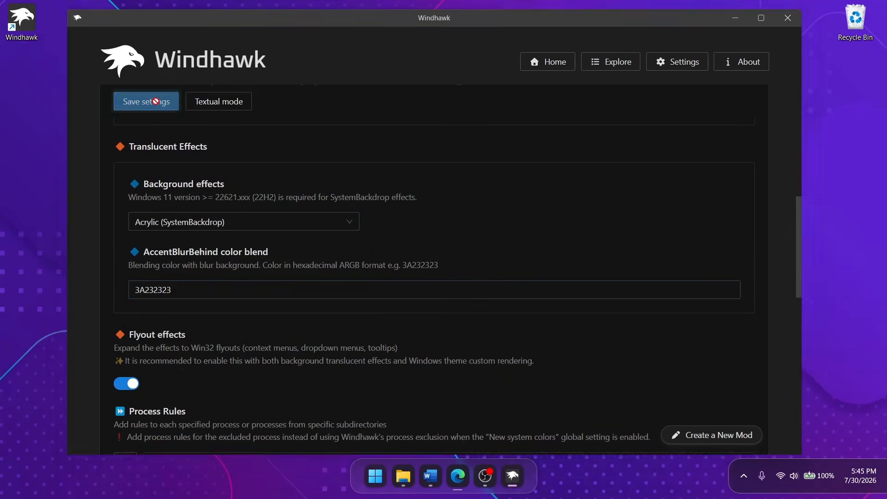
# Step: Minimize Windhawk and examine the translucent effect on the File Explorer window
pyautogui.click(733, 18)
pyautogui.scroll(-3, 192, 243)
pyautogui.scroll(3, 193, 243)
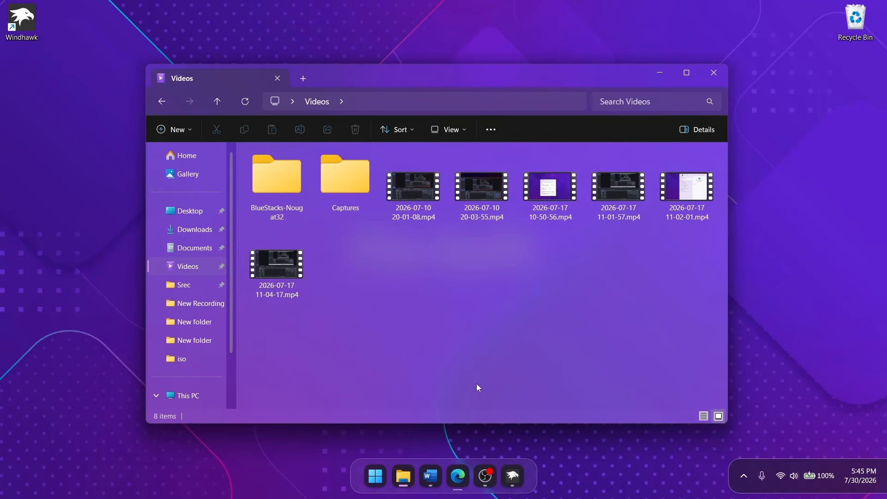
# Step: Change the desktop background to the dark purple glowing-arc picture from the recent images and minimize Settings
pyautogui.rightClick(288, 448)
pyautogui.click(353, 364)
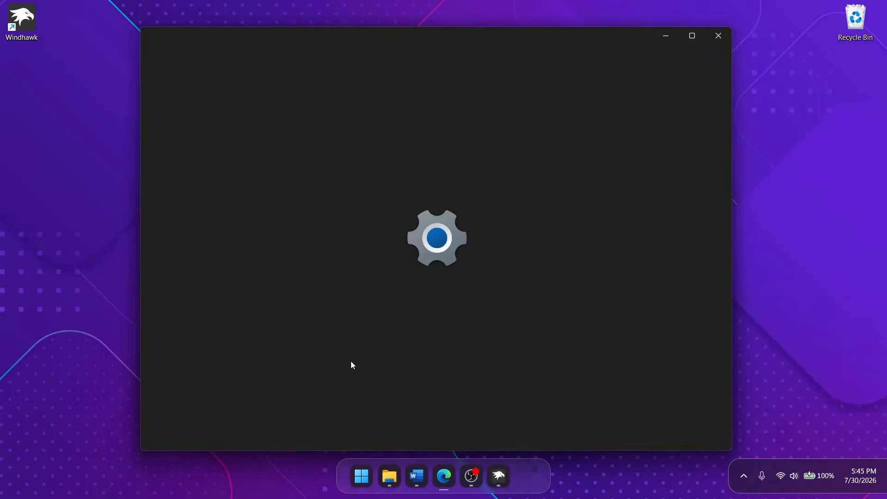
pyautogui.click(412, 248)
pyautogui.click(506, 271)
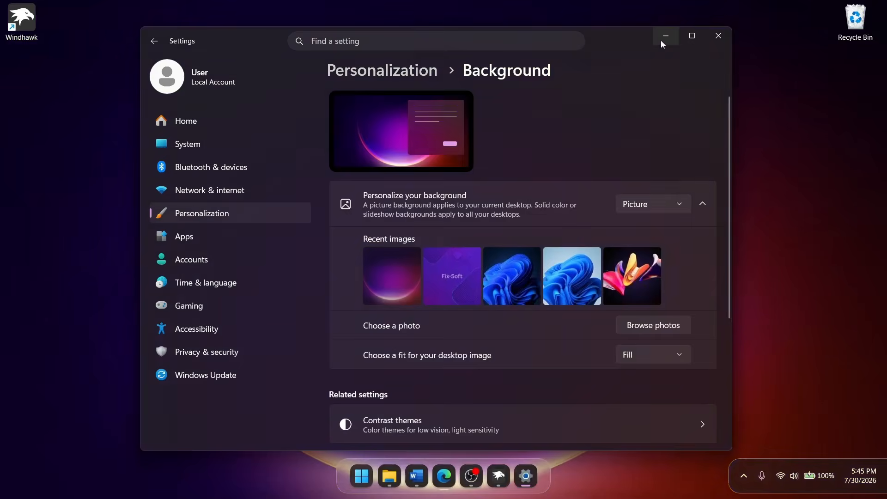
pyautogui.click(665, 36)
# Step: Browse the Downloads, Desktop and New folder locations in File Explorer to check its translucency over the new wallpaper, and minimize it
pyautogui.click(191, 229)
pyautogui.click(196, 211)
pyautogui.click(203, 322)
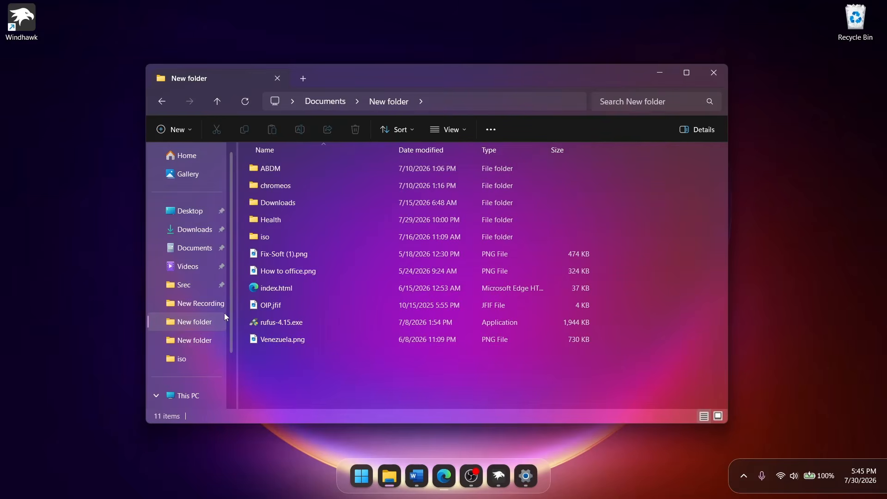
pyautogui.click(659, 74)
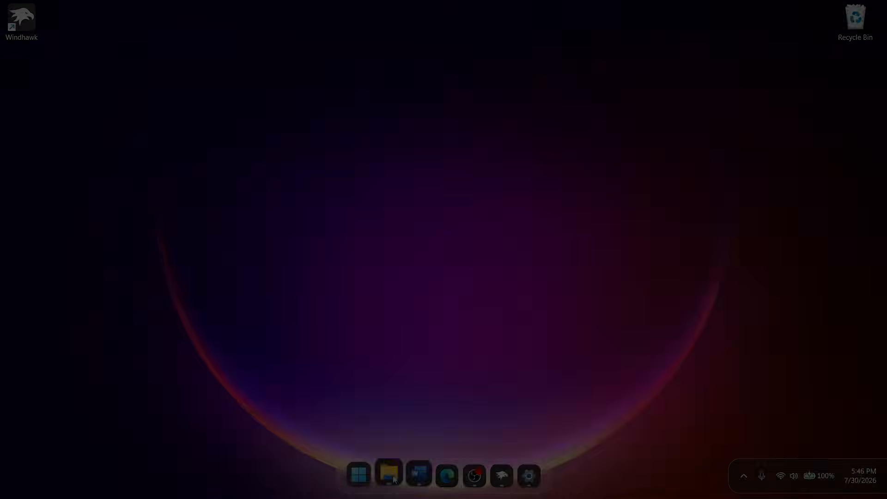
# Step: Restore and minimize Windhawk, and check the Srec and New Recording folders in the translucent File Explorer window
pyautogui.click(498, 476)
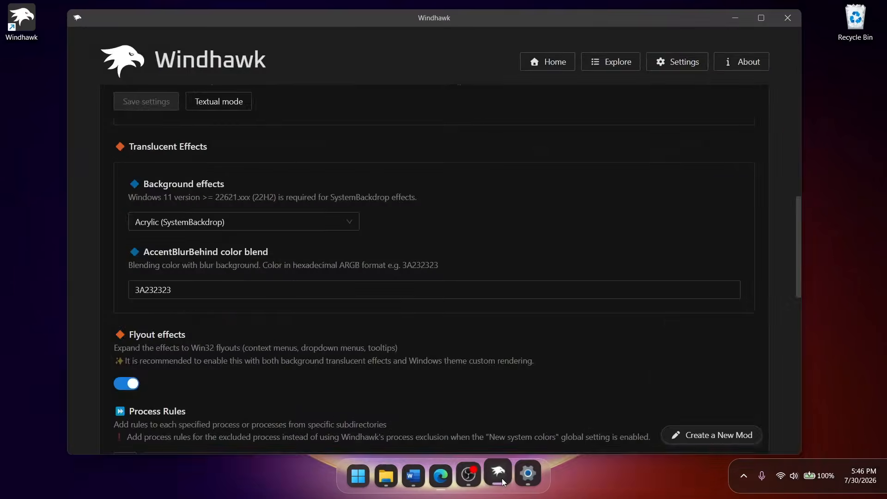
pyautogui.click(500, 475)
pyautogui.click(499, 475)
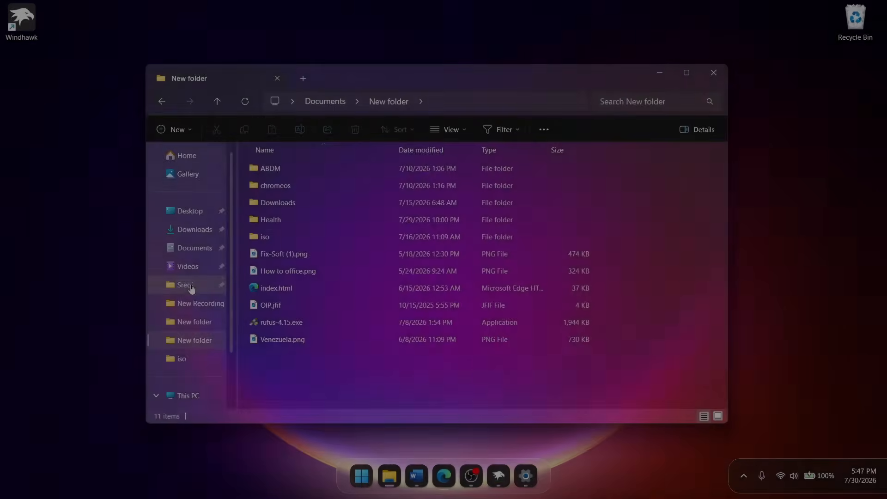
pyautogui.click(185, 285)
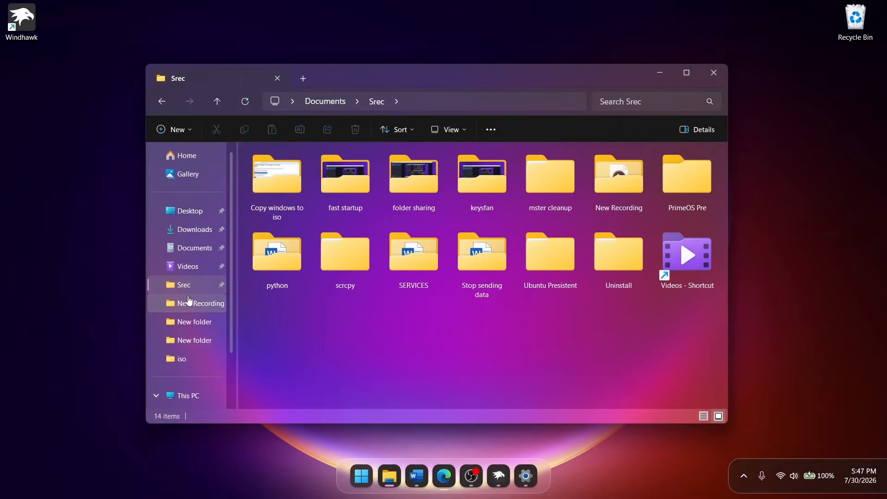
pyautogui.click(189, 304)
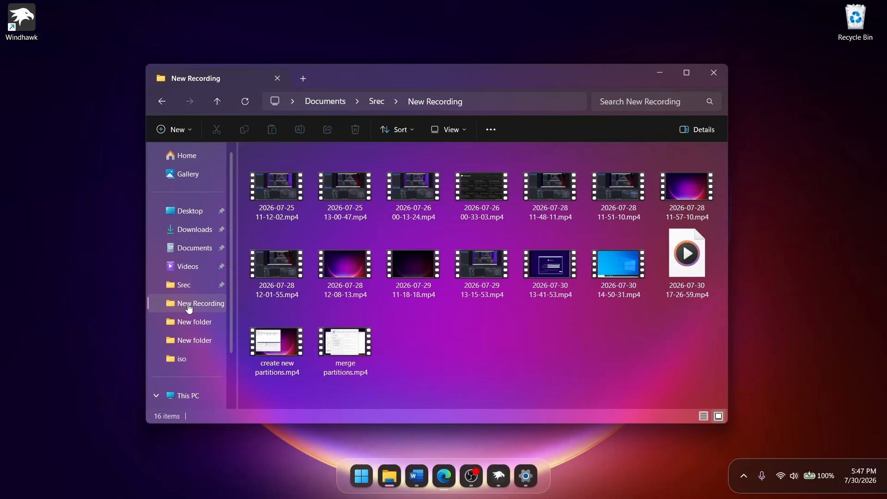
pyautogui.click(667, 73)
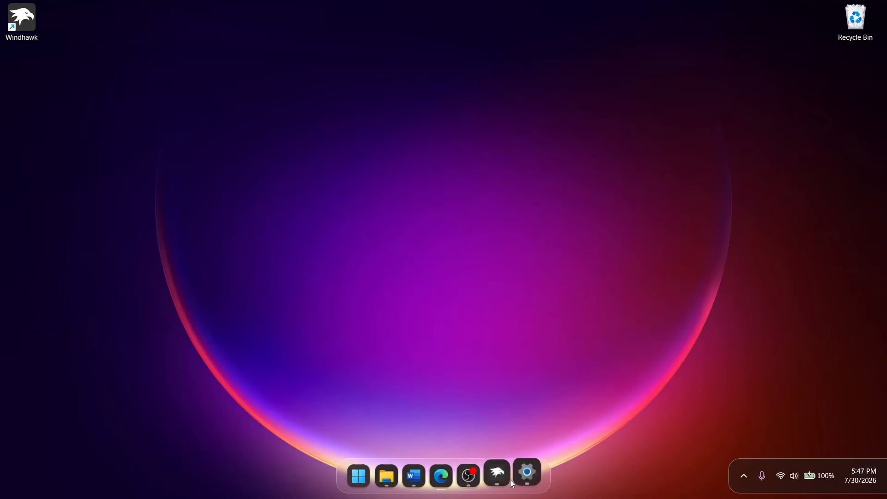
# Step: Restore and minimize the Settings window repeatedly to check its genie animation
pyautogui.click(535, 471)
pyautogui.click(534, 471)
pyautogui.click(534, 471)
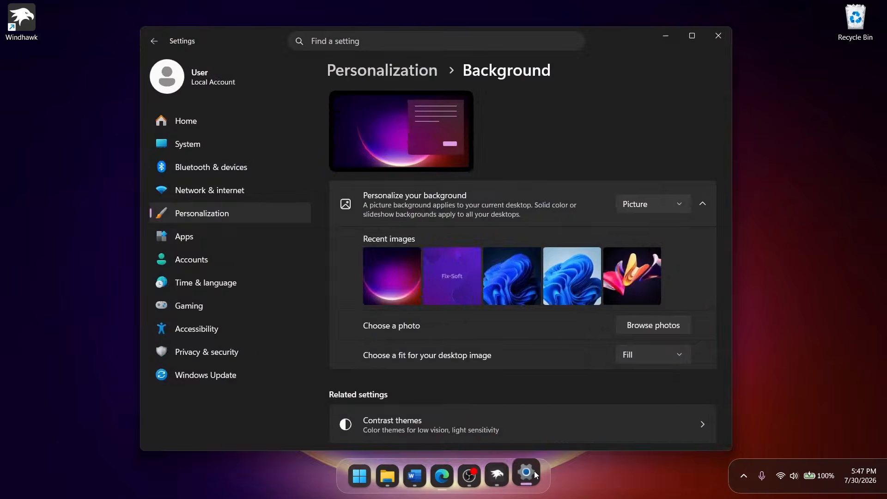
pyautogui.click(535, 471)
# Step: View the hidden icons, quick settings and notification center flyouts from the taskbar tray
pyautogui.click(746, 481)
pyautogui.click(747, 480)
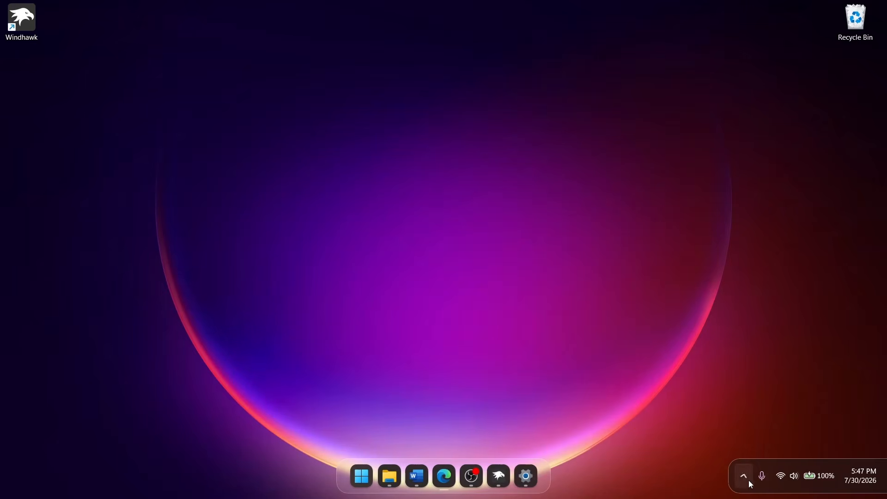
pyautogui.click(824, 475)
pyautogui.click(825, 476)
pyautogui.click(863, 476)
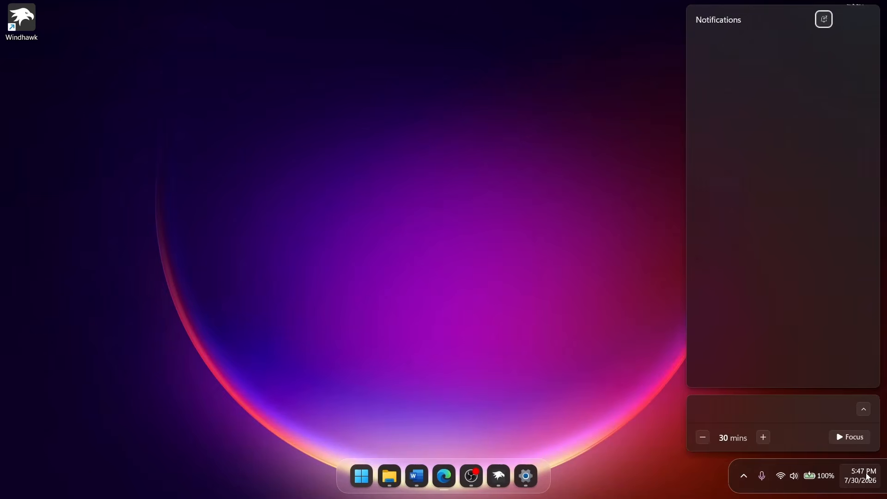